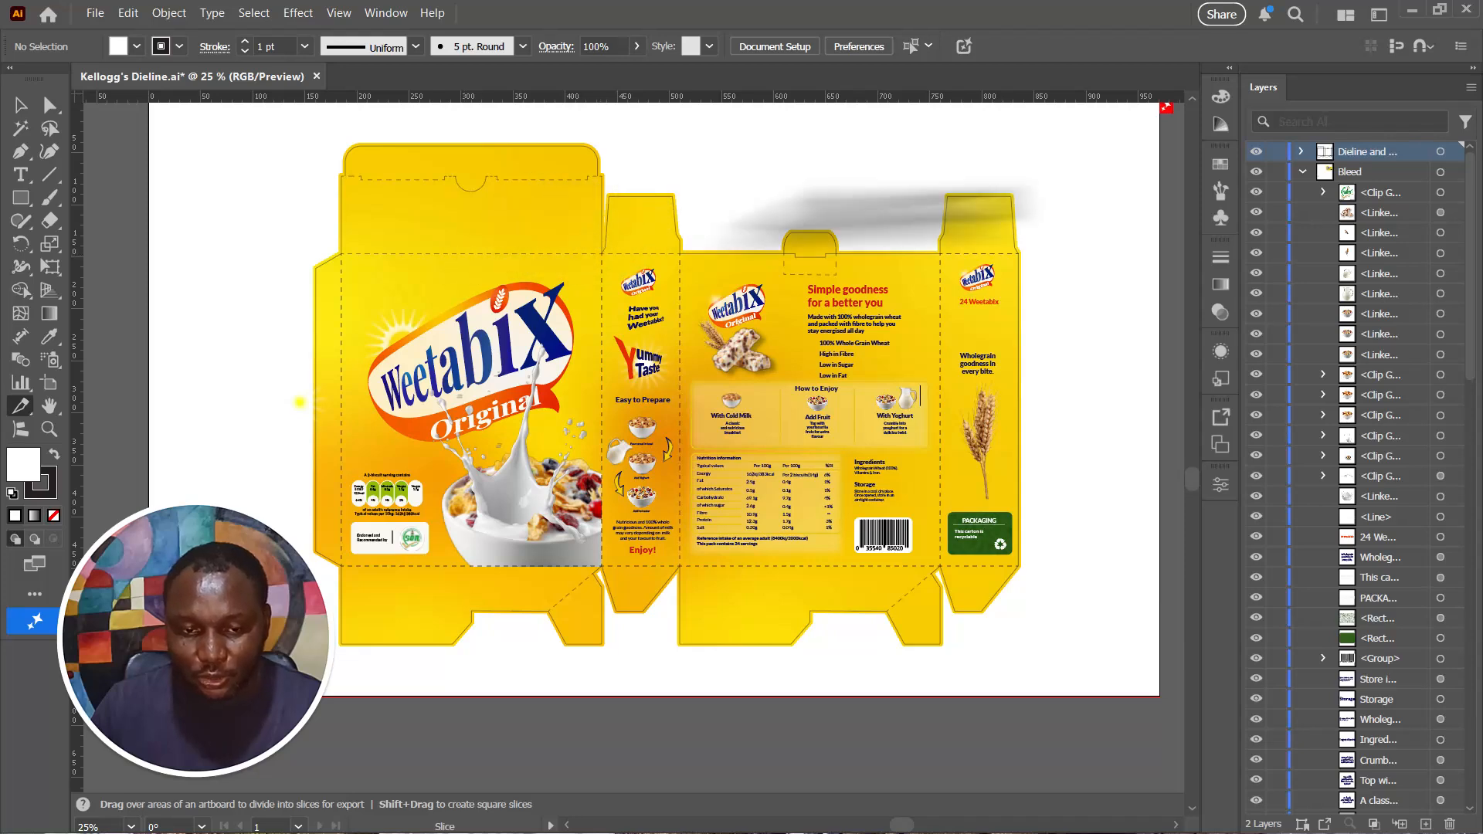
- Hide the dieline layer to view the carton artwork without fold lines, and show it again
click(1256, 151)
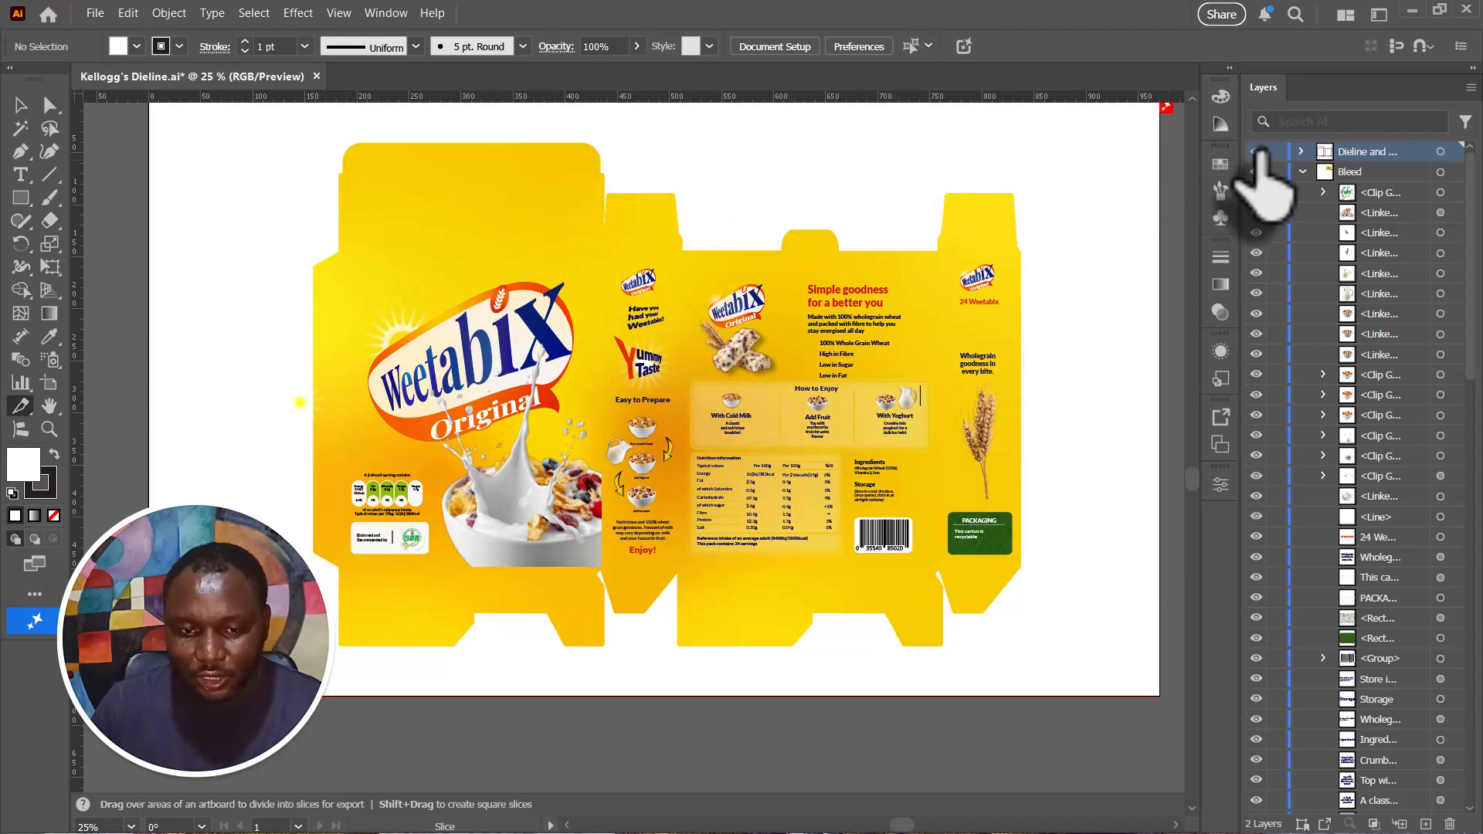
click(1257, 151)
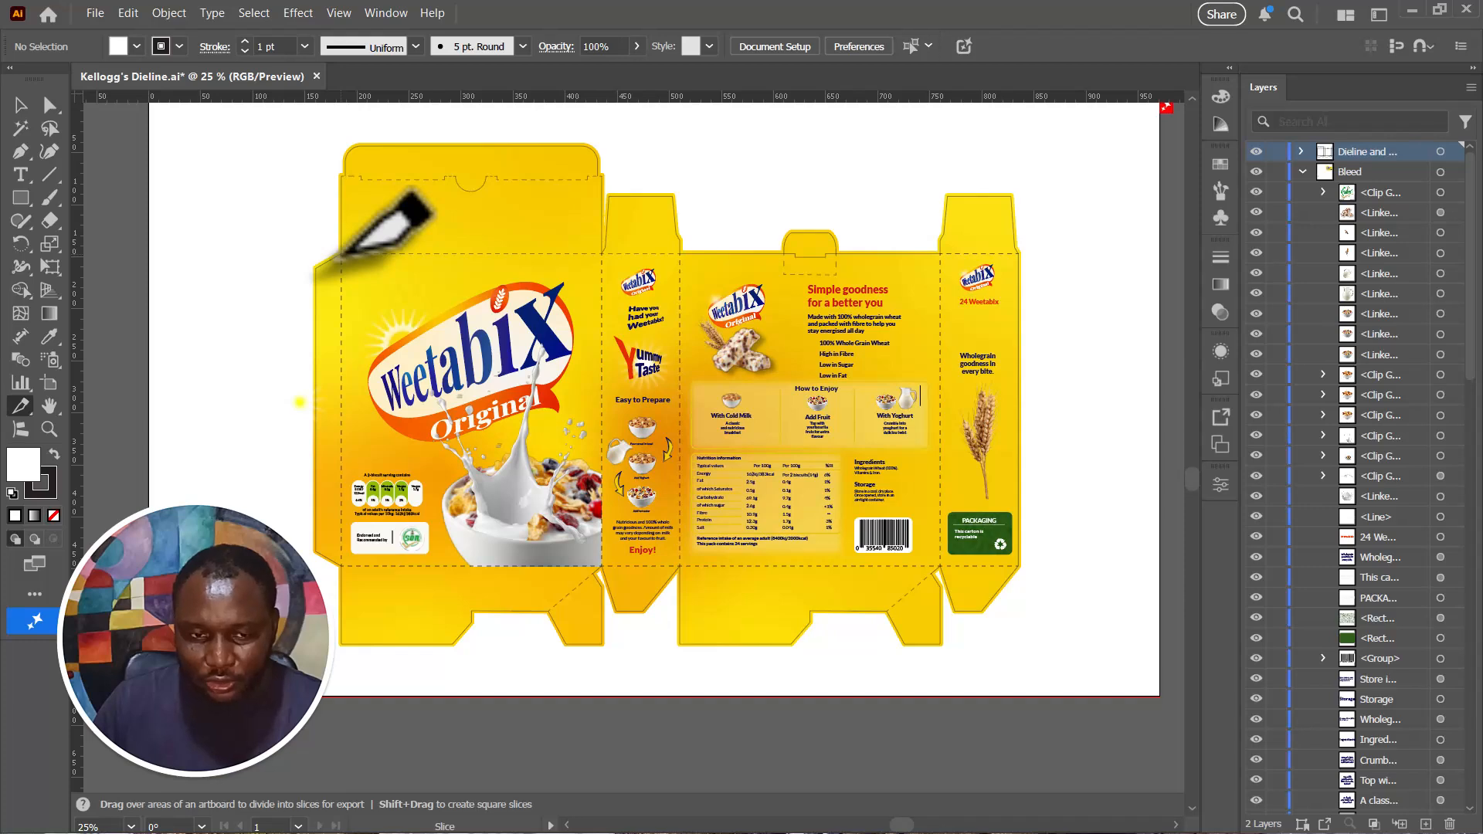
- Draw four slices with the Slice tool along the fold lines, covering the front, first side, back and second side panels
drag(341, 254, 603, 566)
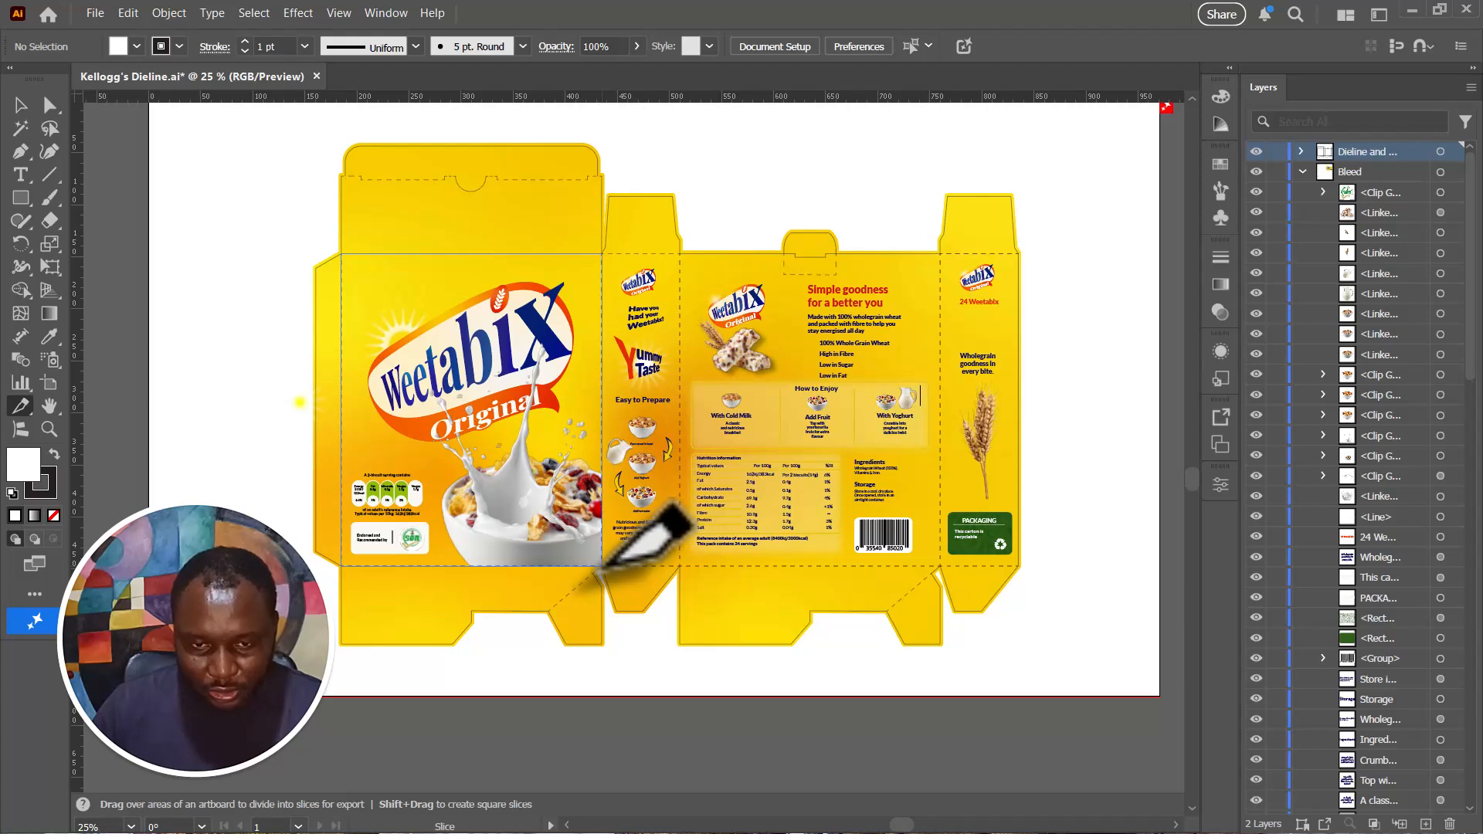
drag(602, 566, 602, 566)
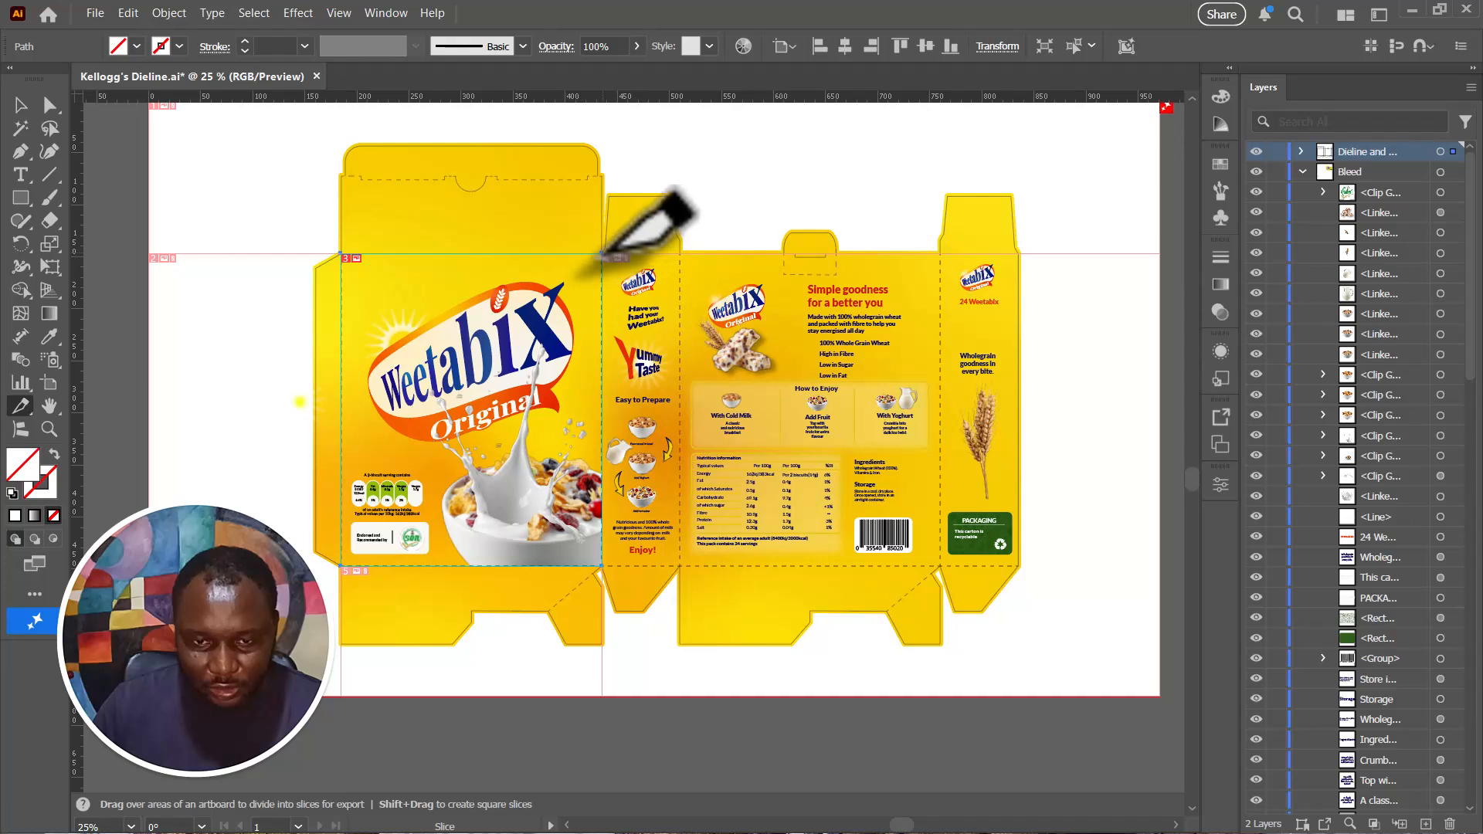
drag(604, 255, 677, 568)
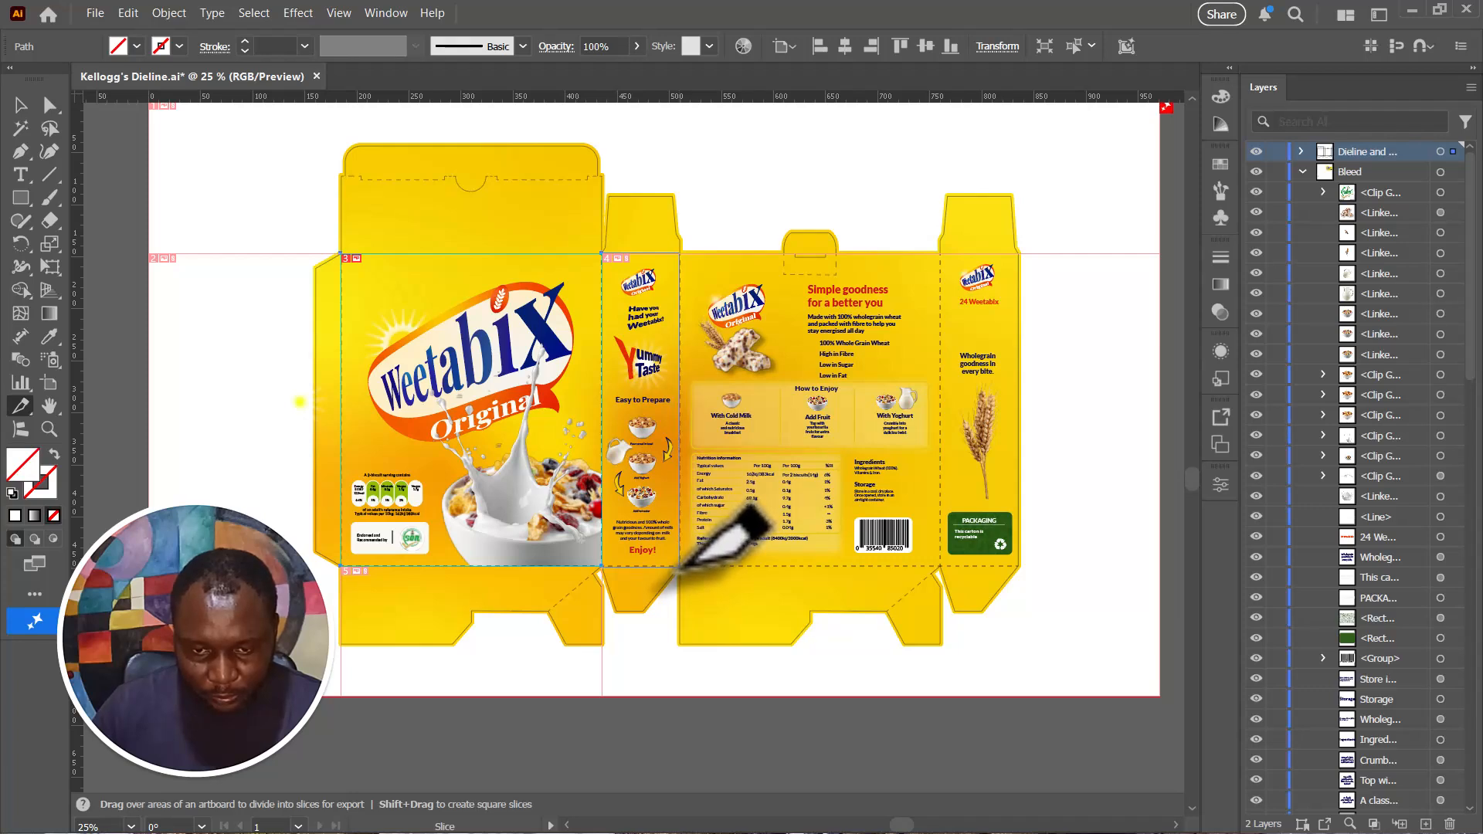
drag(680, 566, 680, 566)
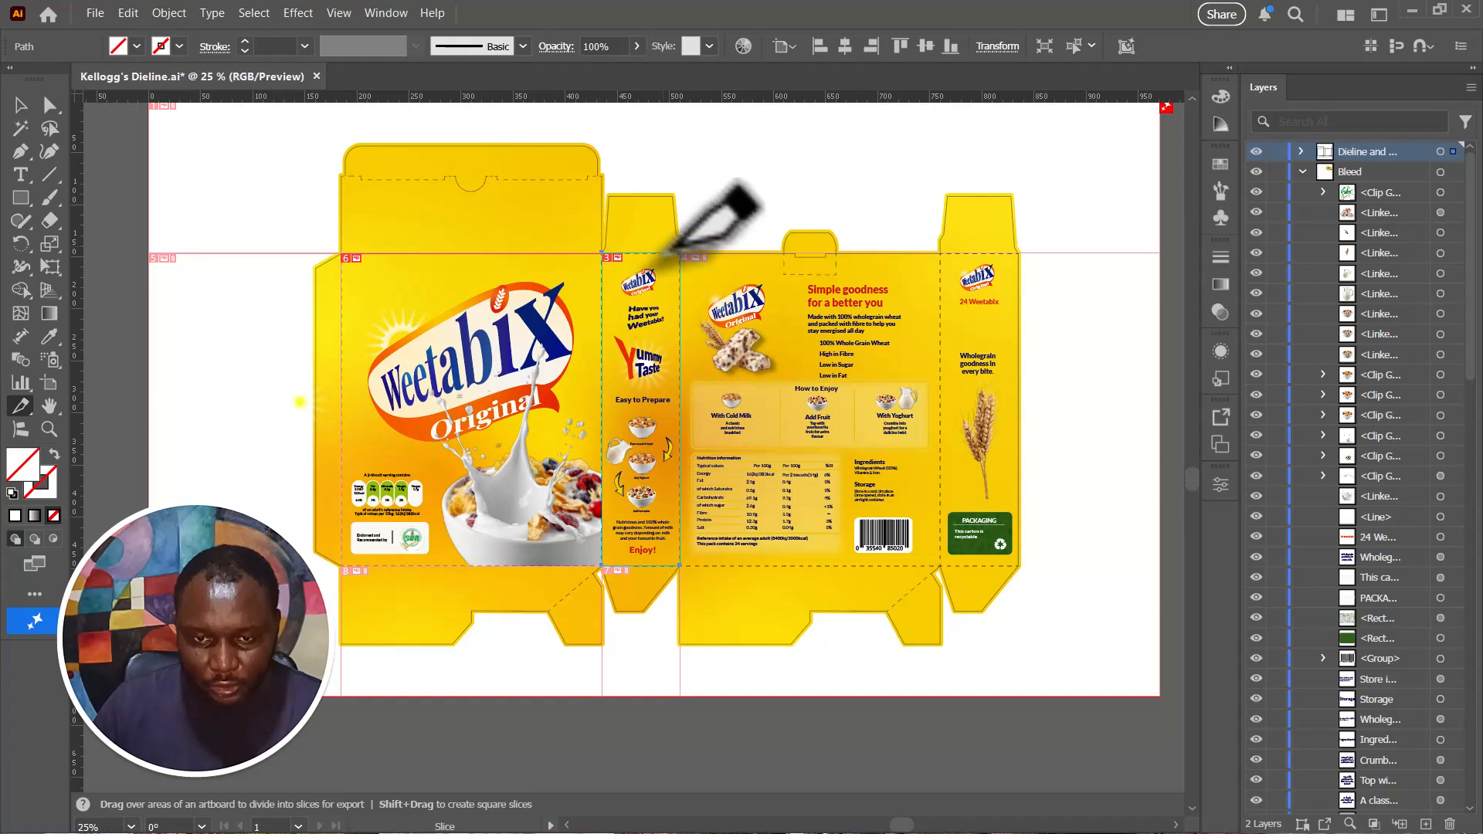
drag(681, 255, 941, 566)
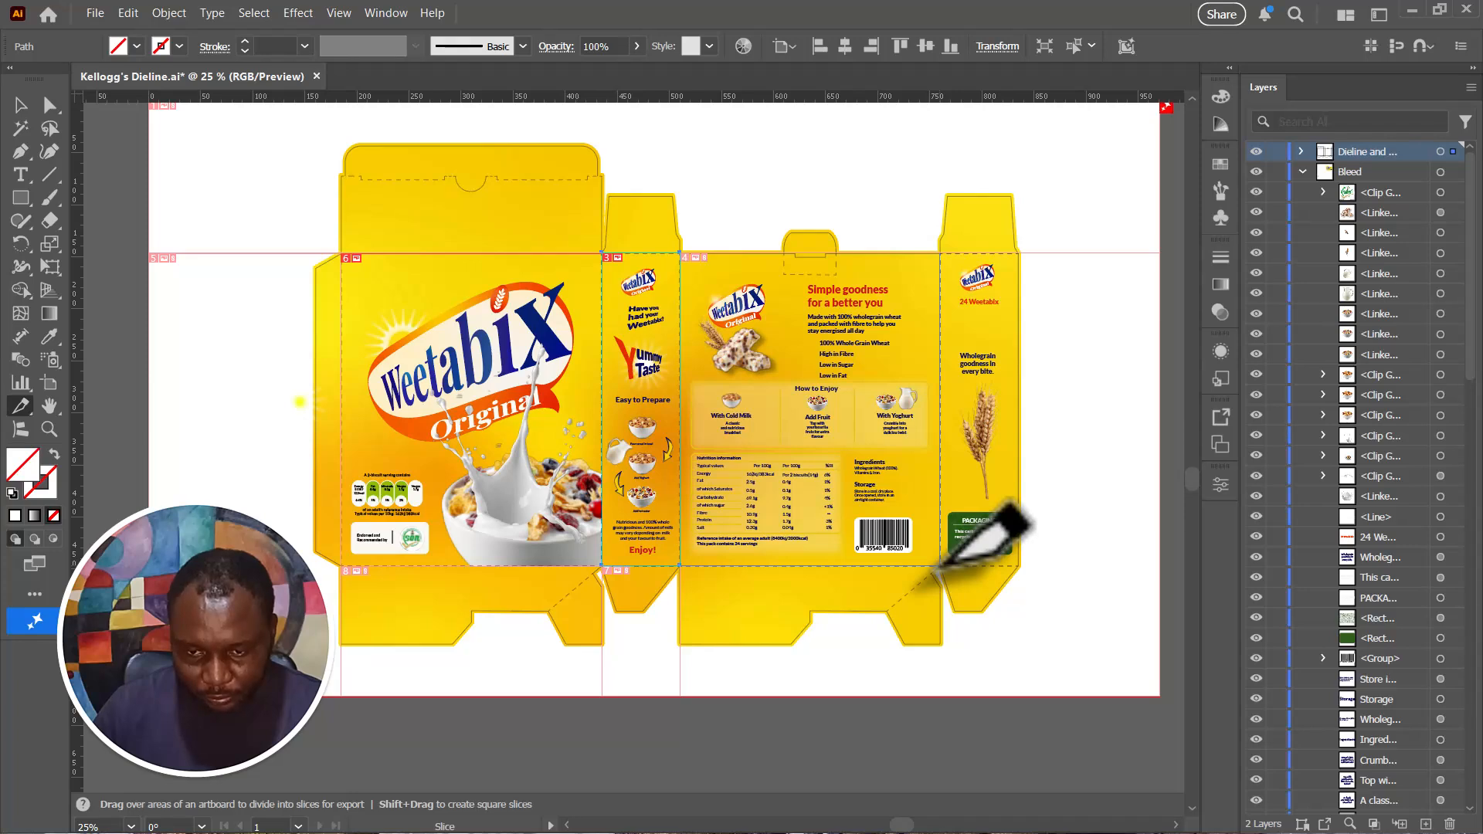
drag(941, 566, 939, 568)
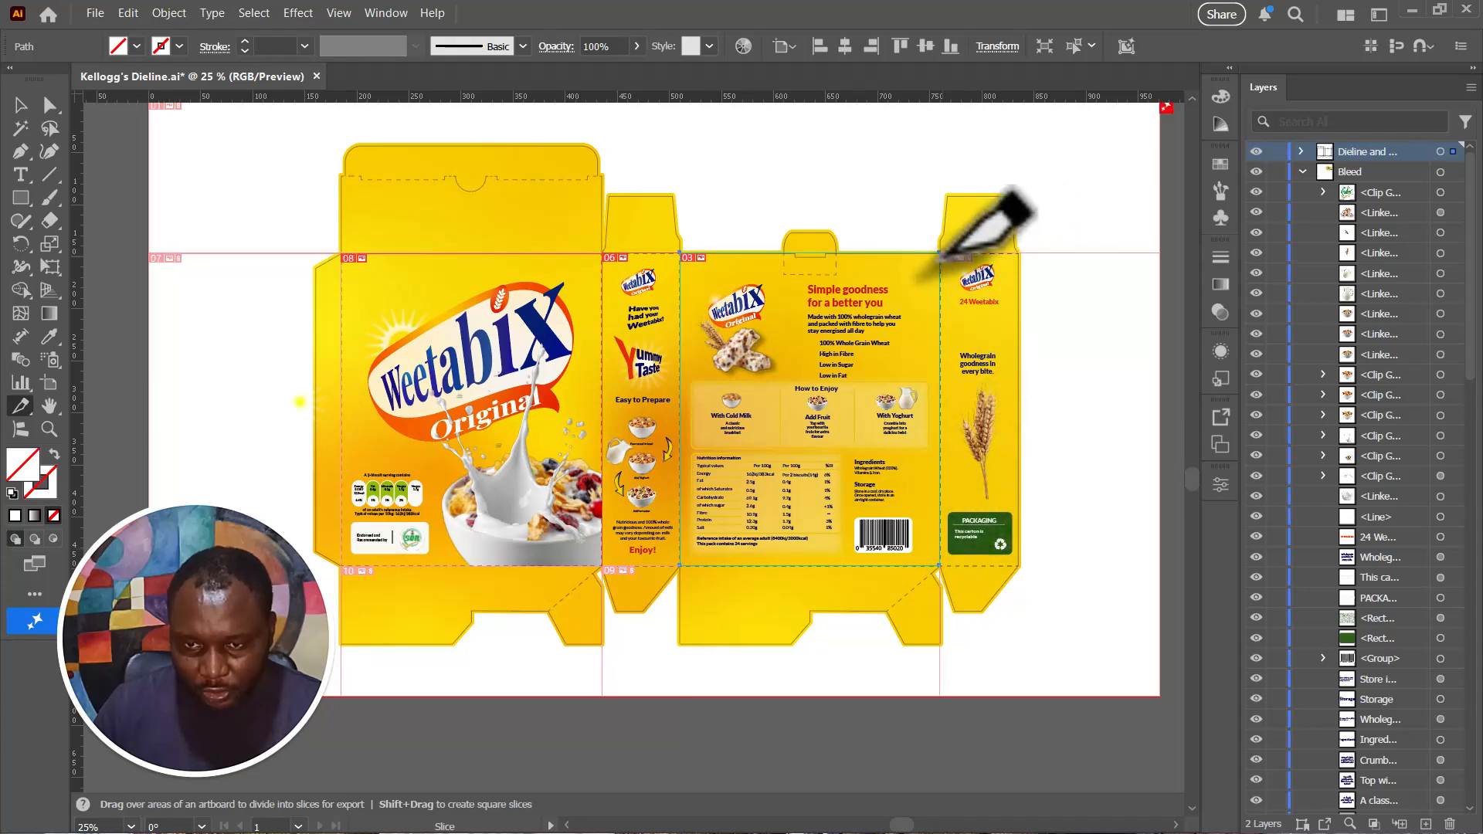
drag(941, 255, 1021, 566)
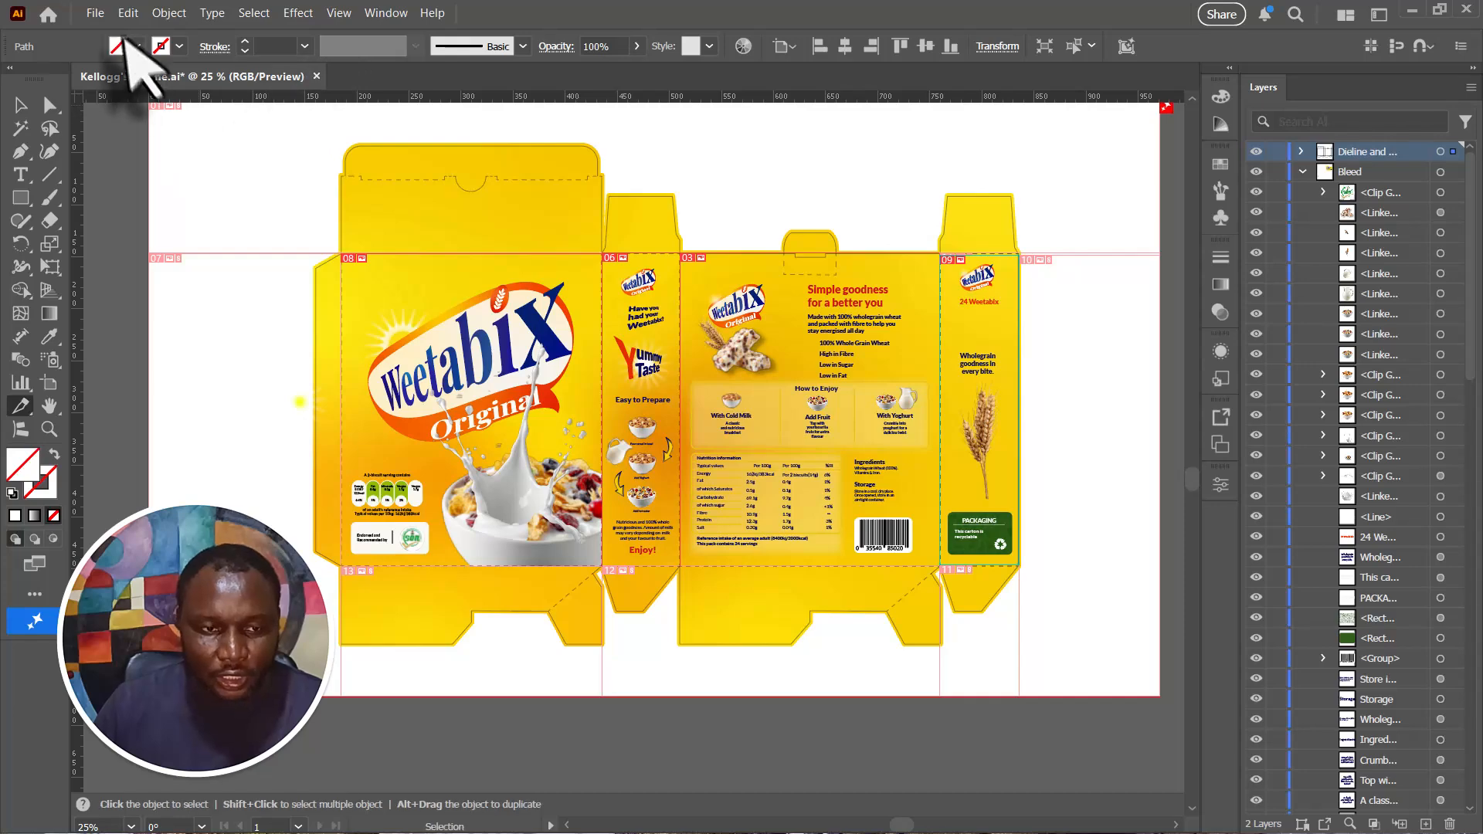
- Open the sliced carton artwork in Save for Web (Legacy)
click(96, 14)
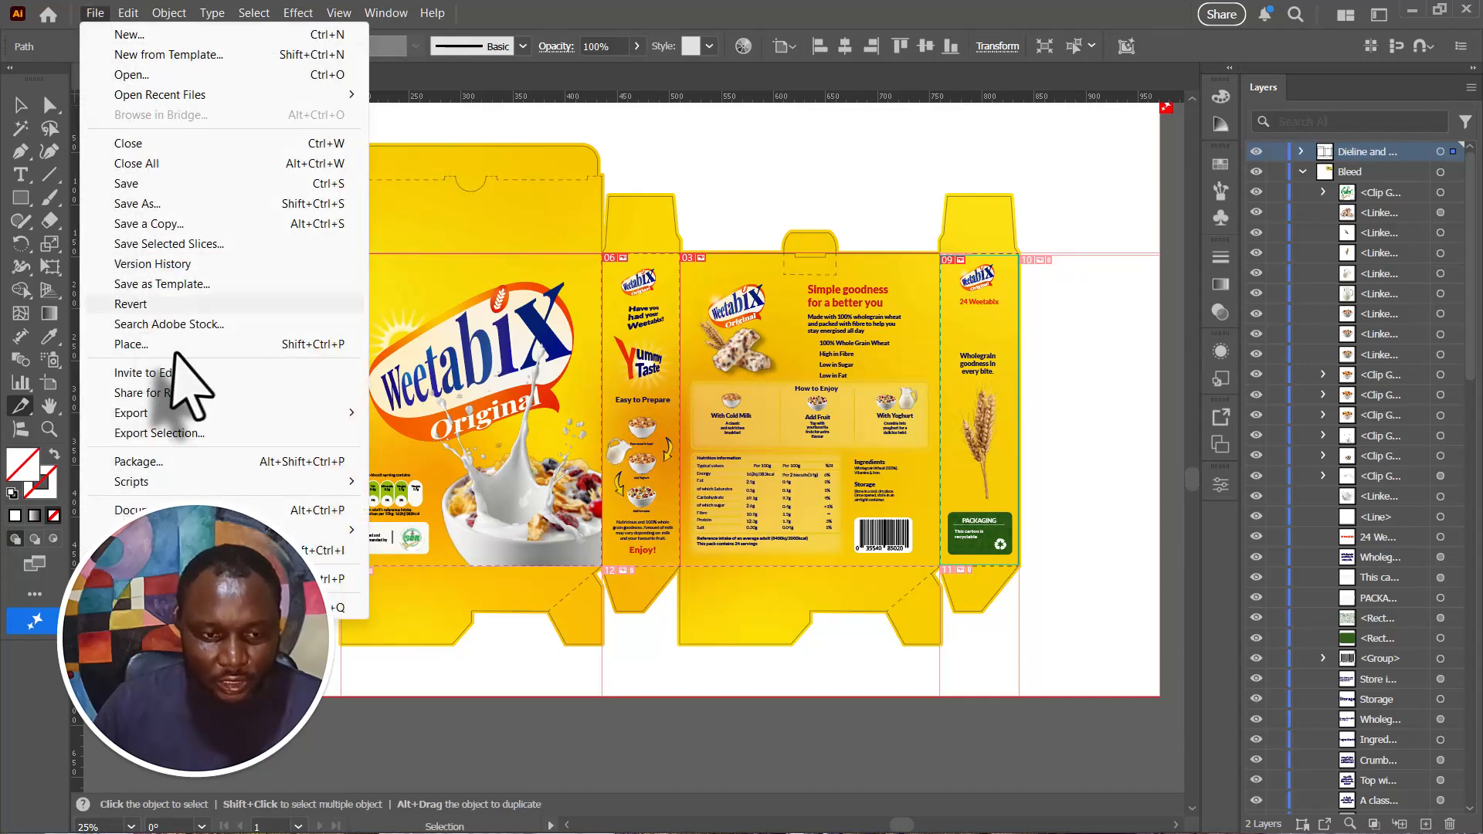
mouse_move(165, 415)
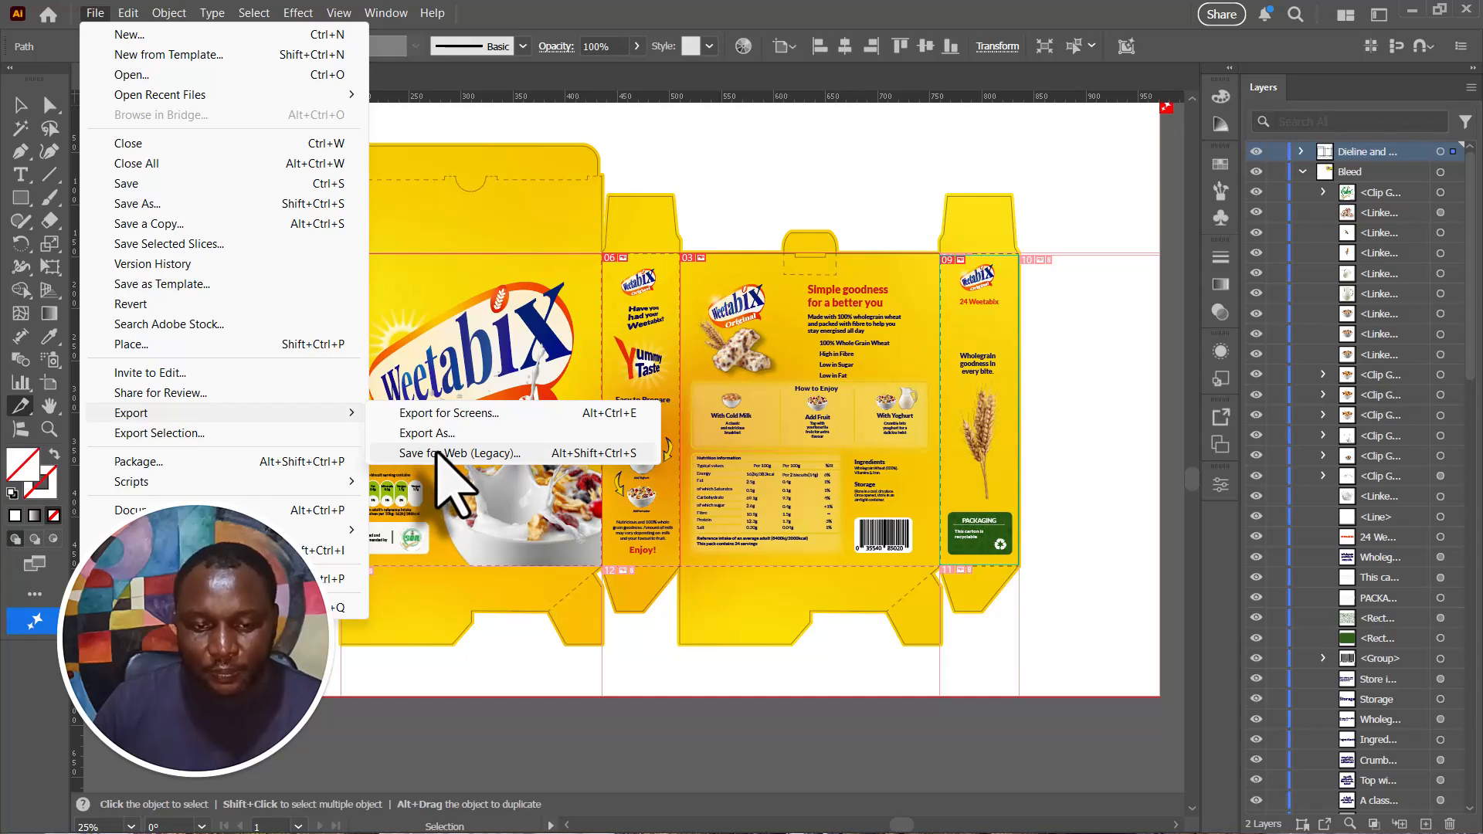
click(441, 454)
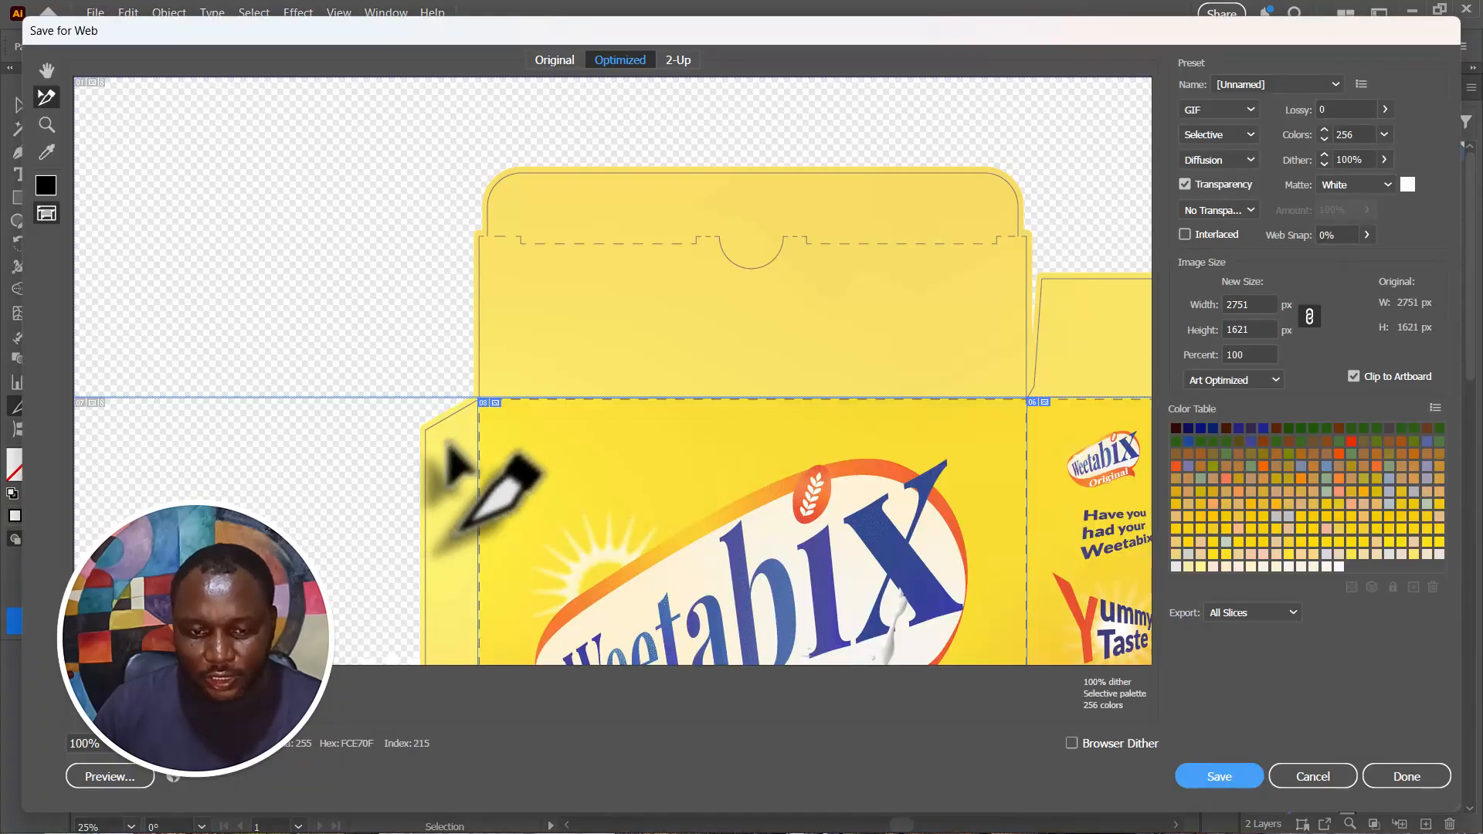
key(alt)
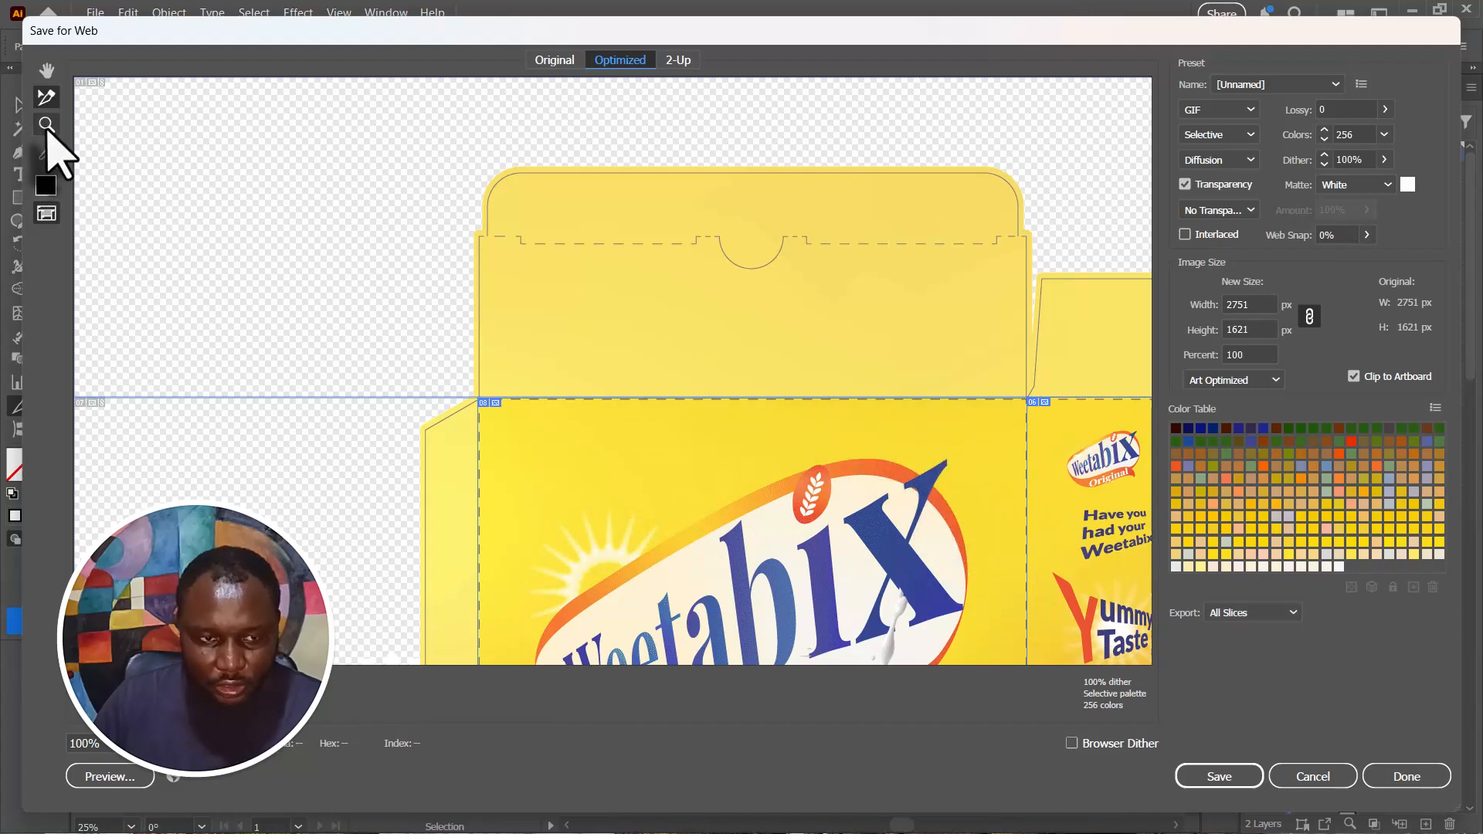
- Select the front, back and both side panel slices together and limit the export to Selected Slices
click(46, 123)
click(592, 349)
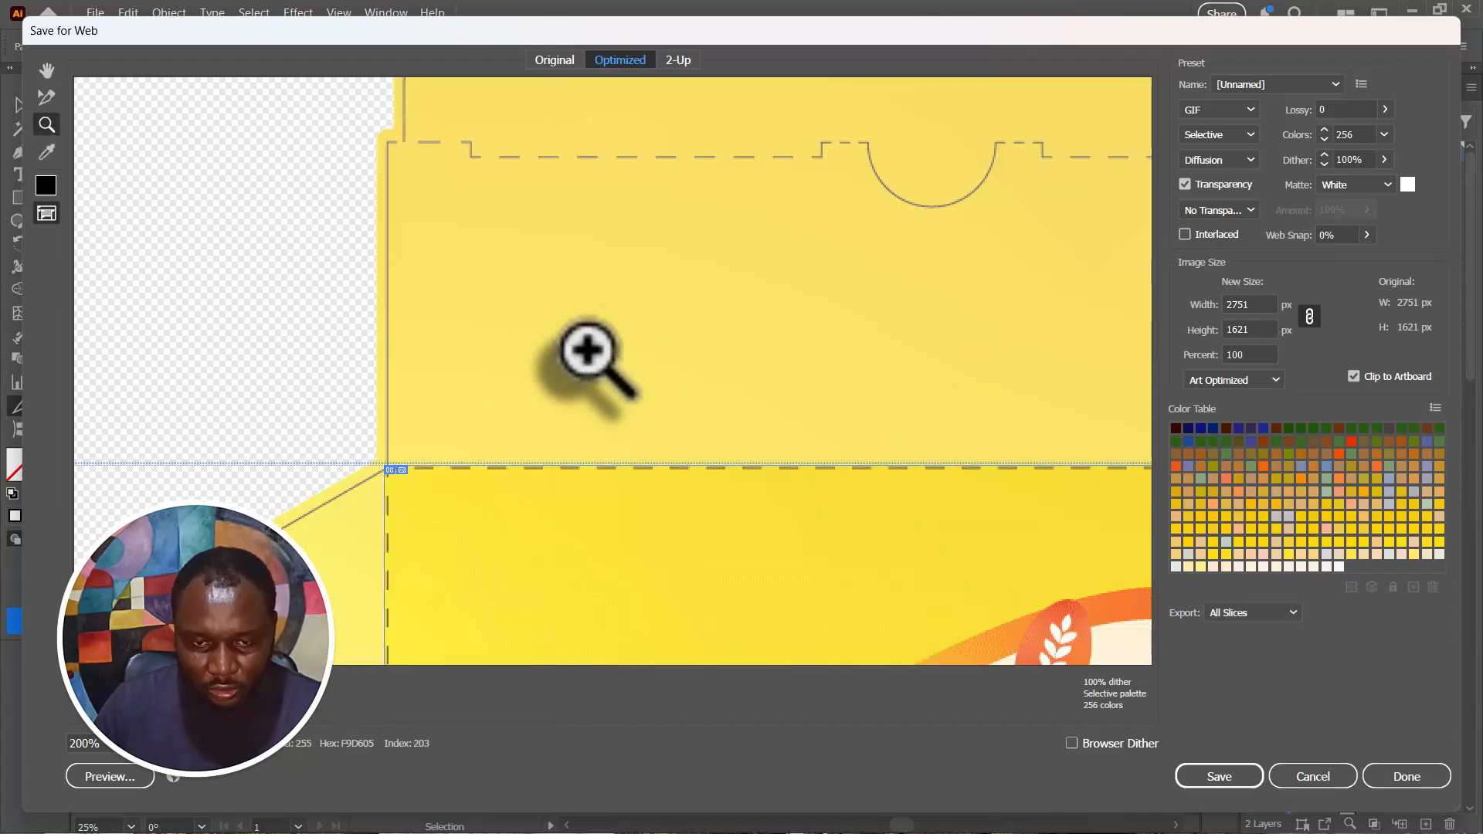
alt+click(570, 359)
alt+click(569, 359)
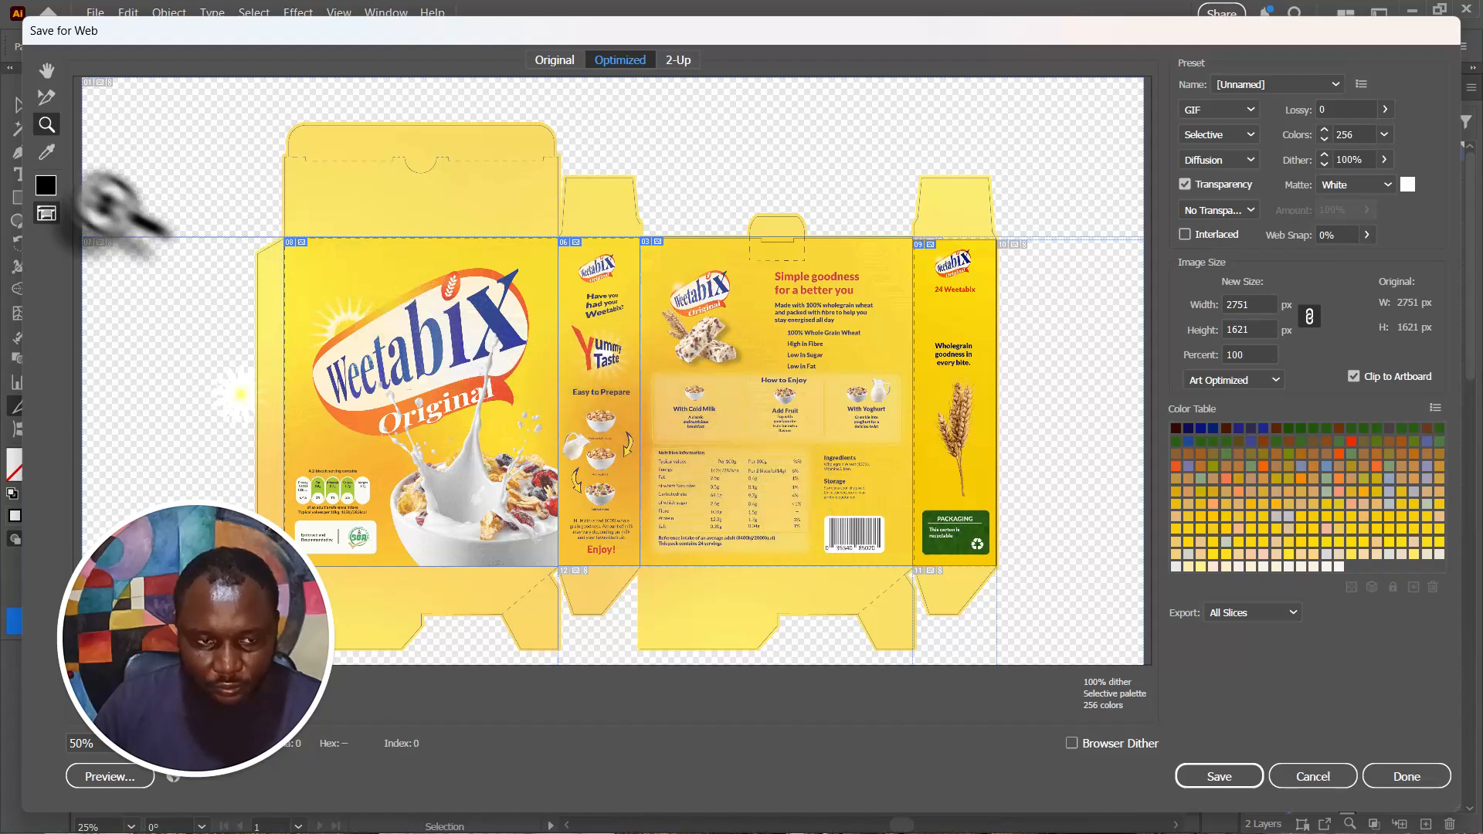
click(47, 97)
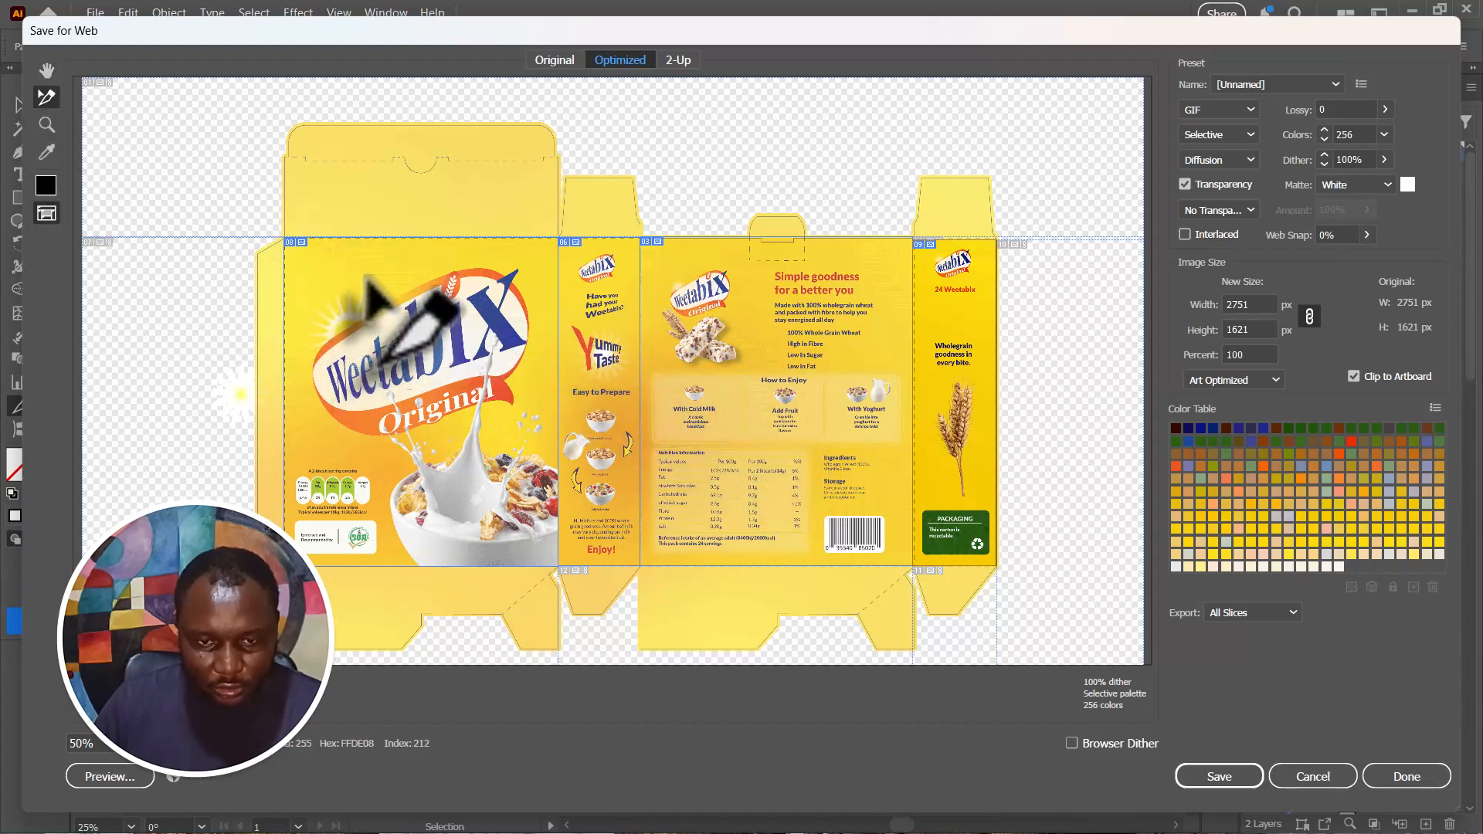
click(386, 288)
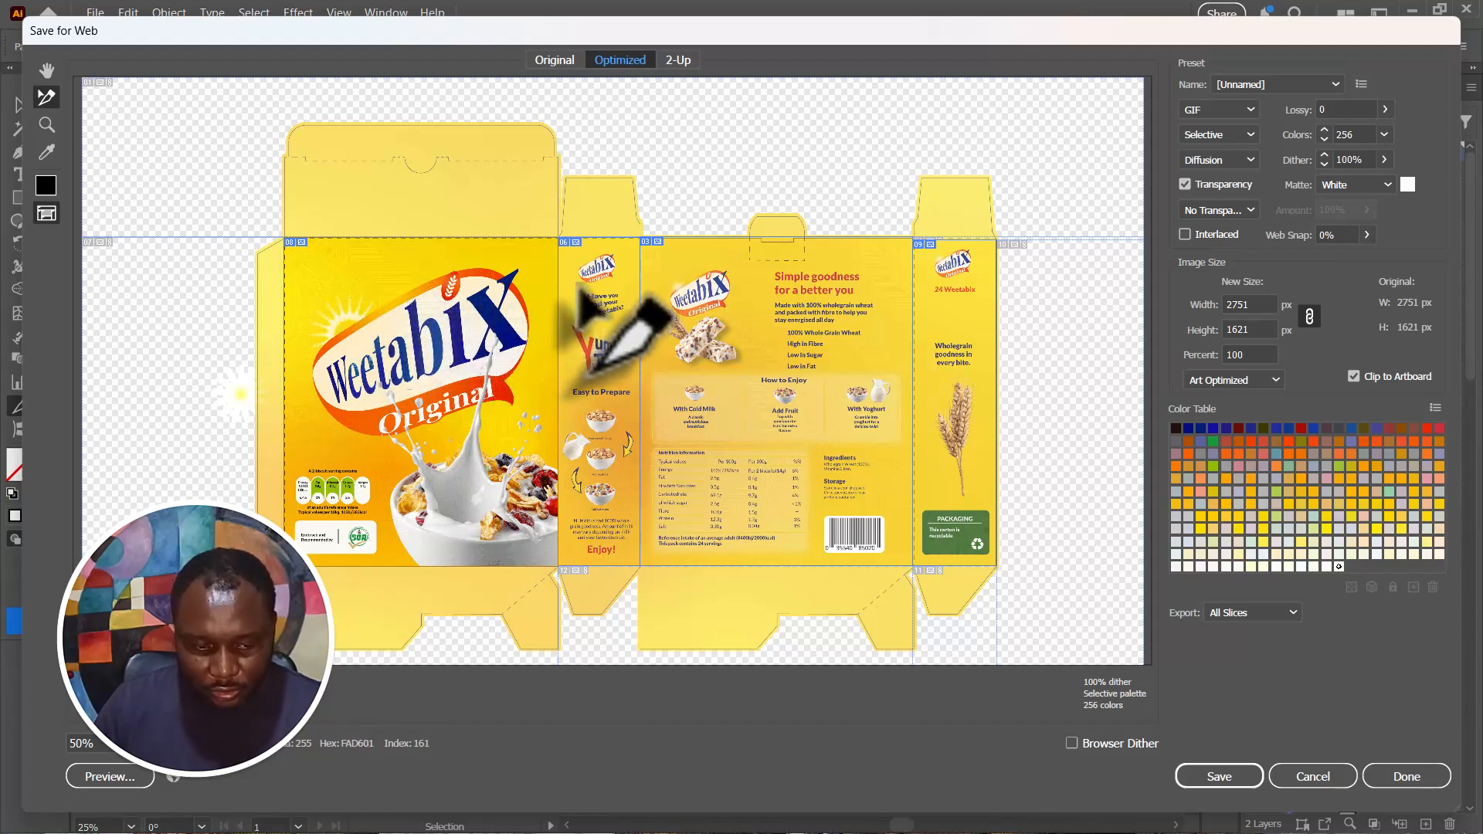
click(743, 316)
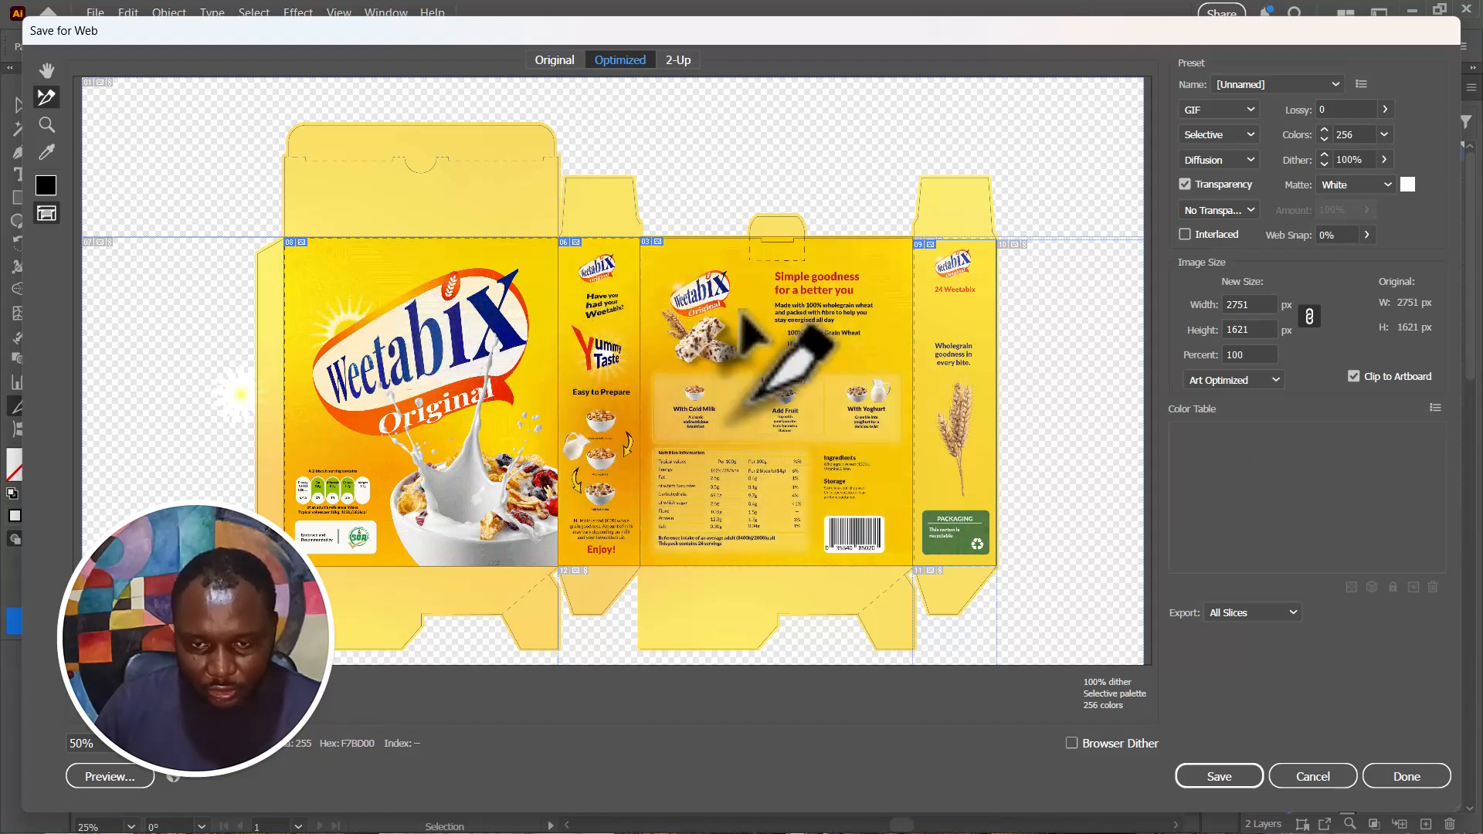
click(952, 305)
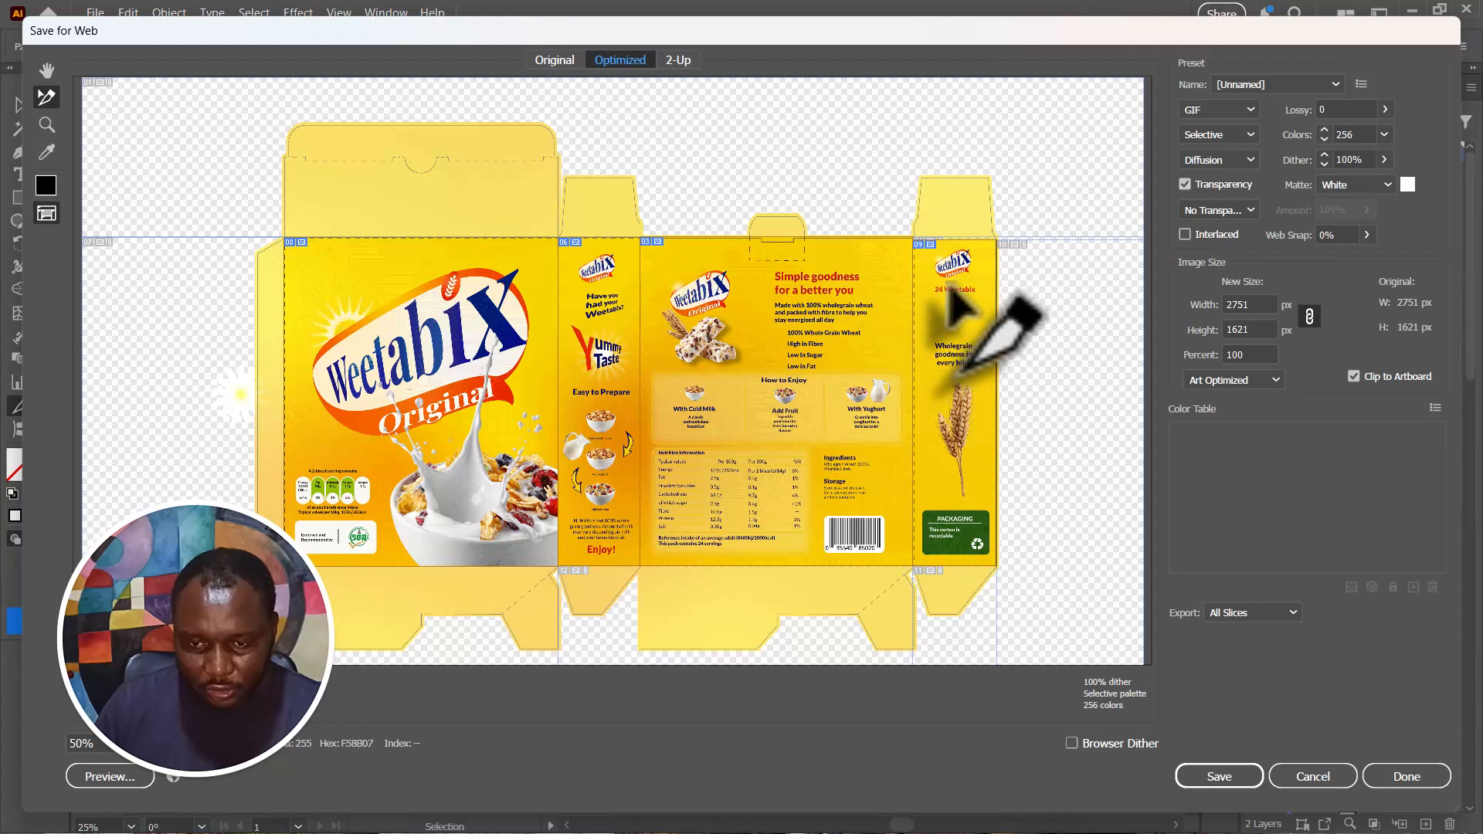
click(1289, 612)
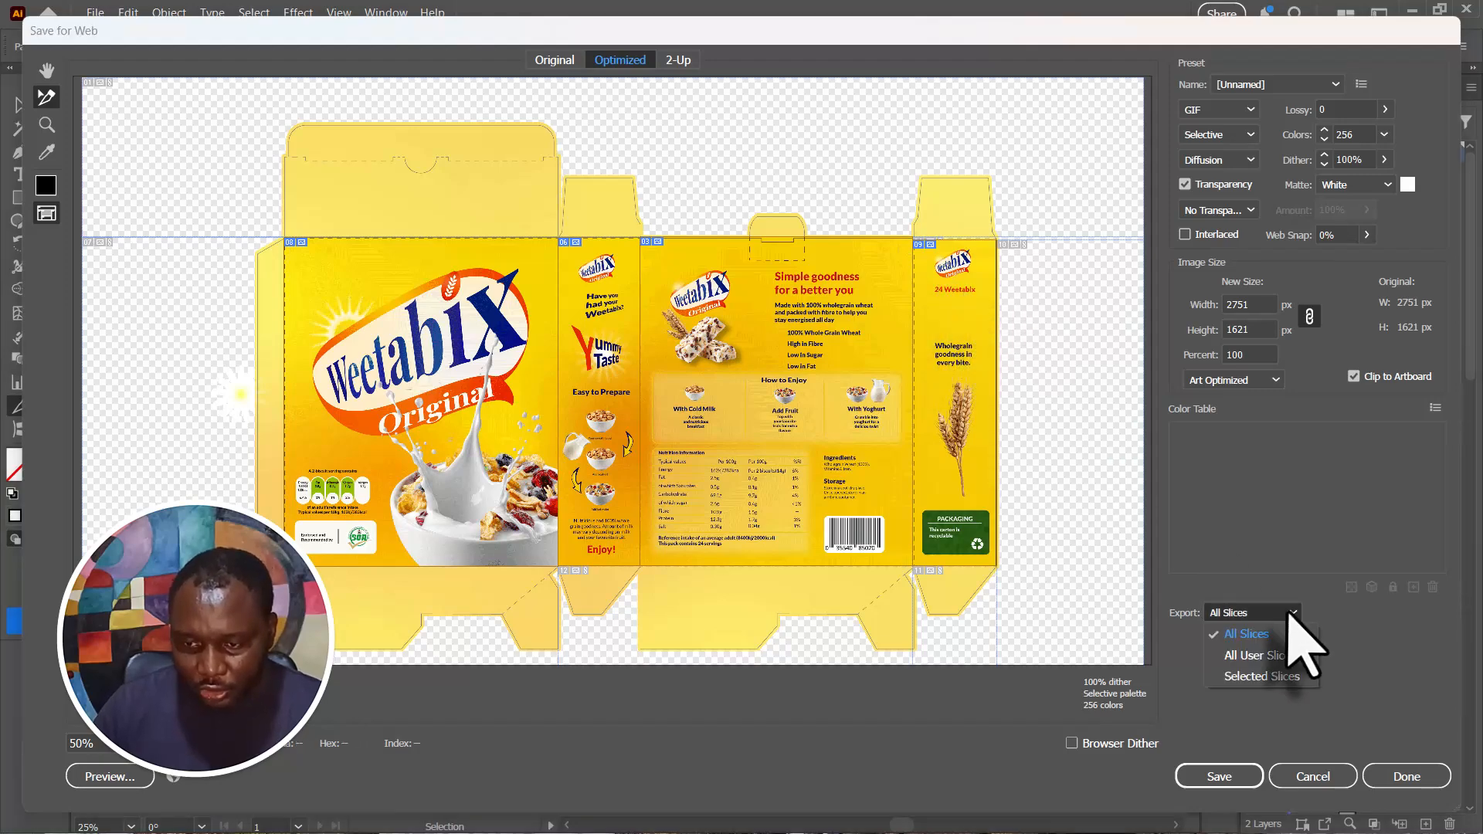
click(1263, 678)
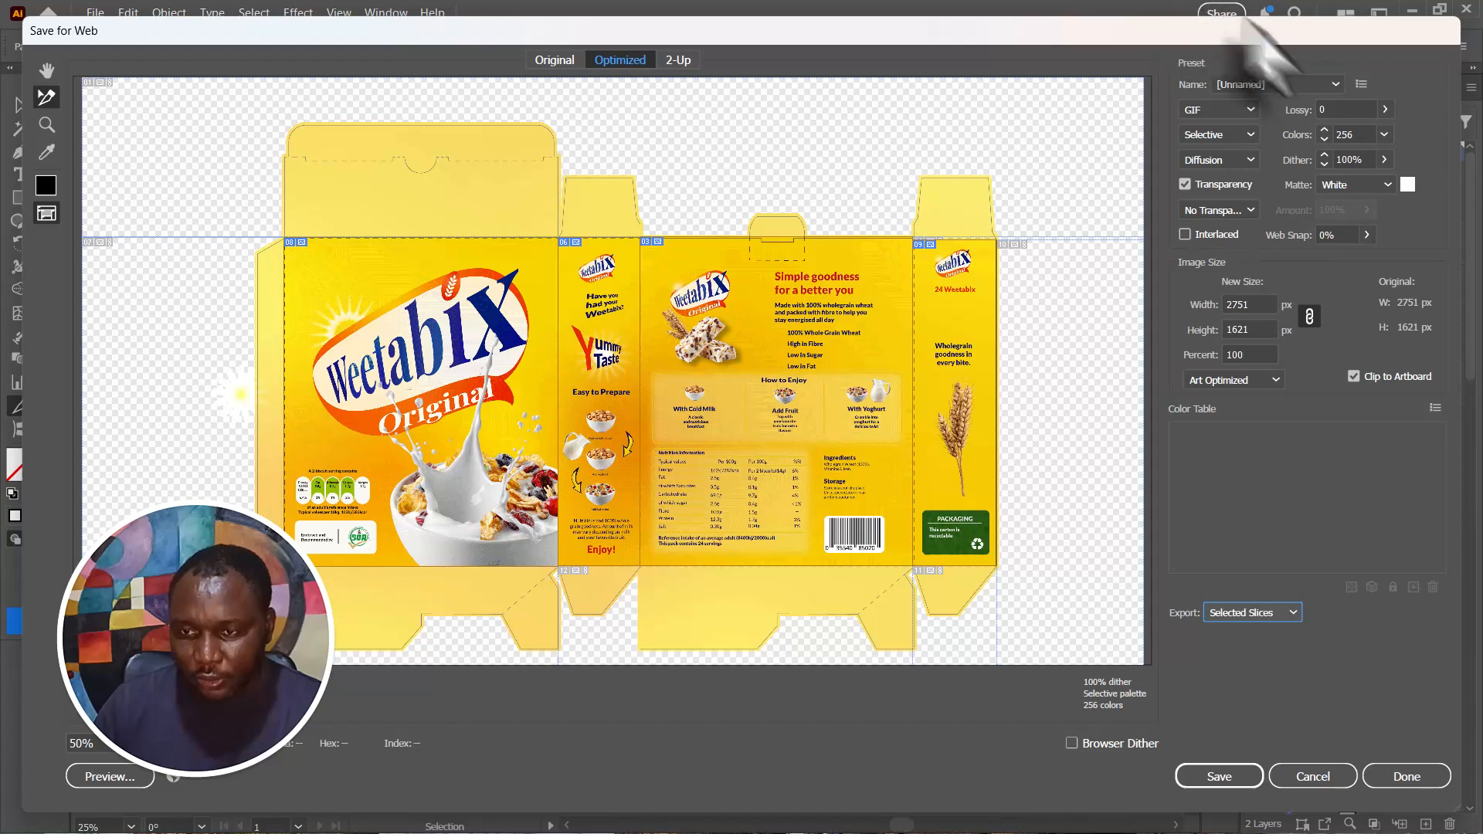
- Apply the JPEG High preset to the selected slices and raise the quality to 100%
click(1335, 84)
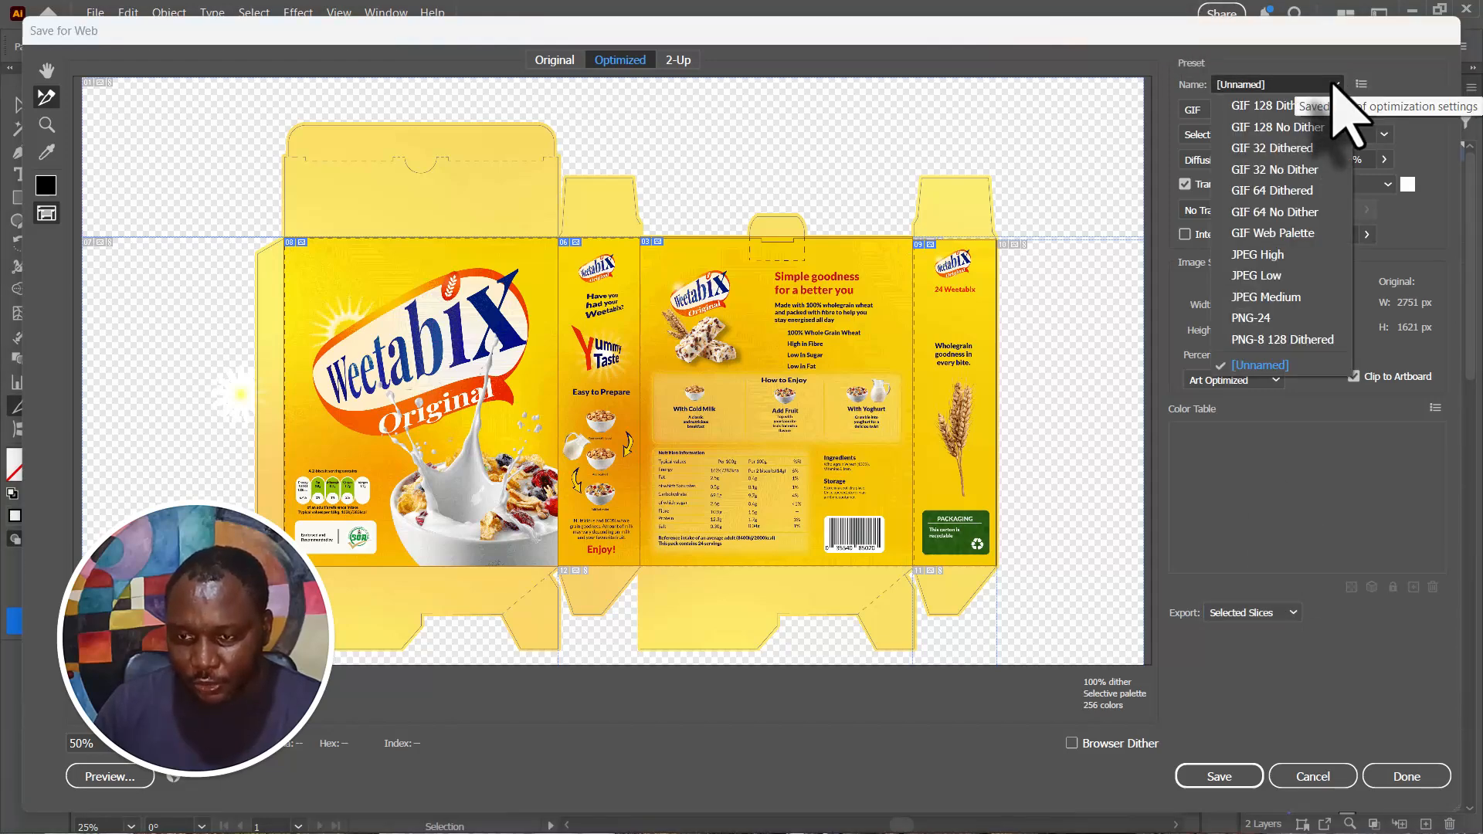
click(1274, 255)
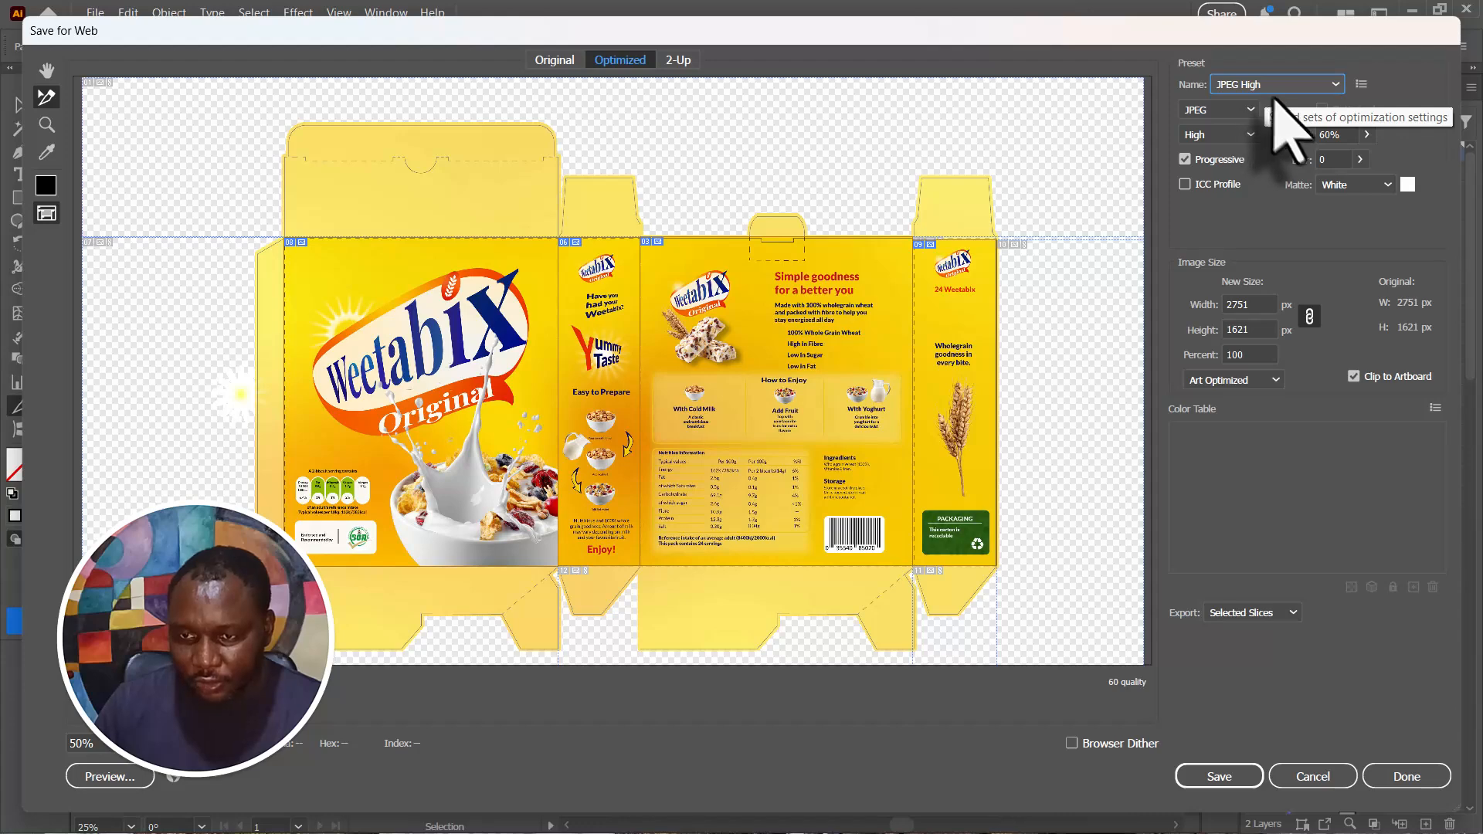
click(1366, 135)
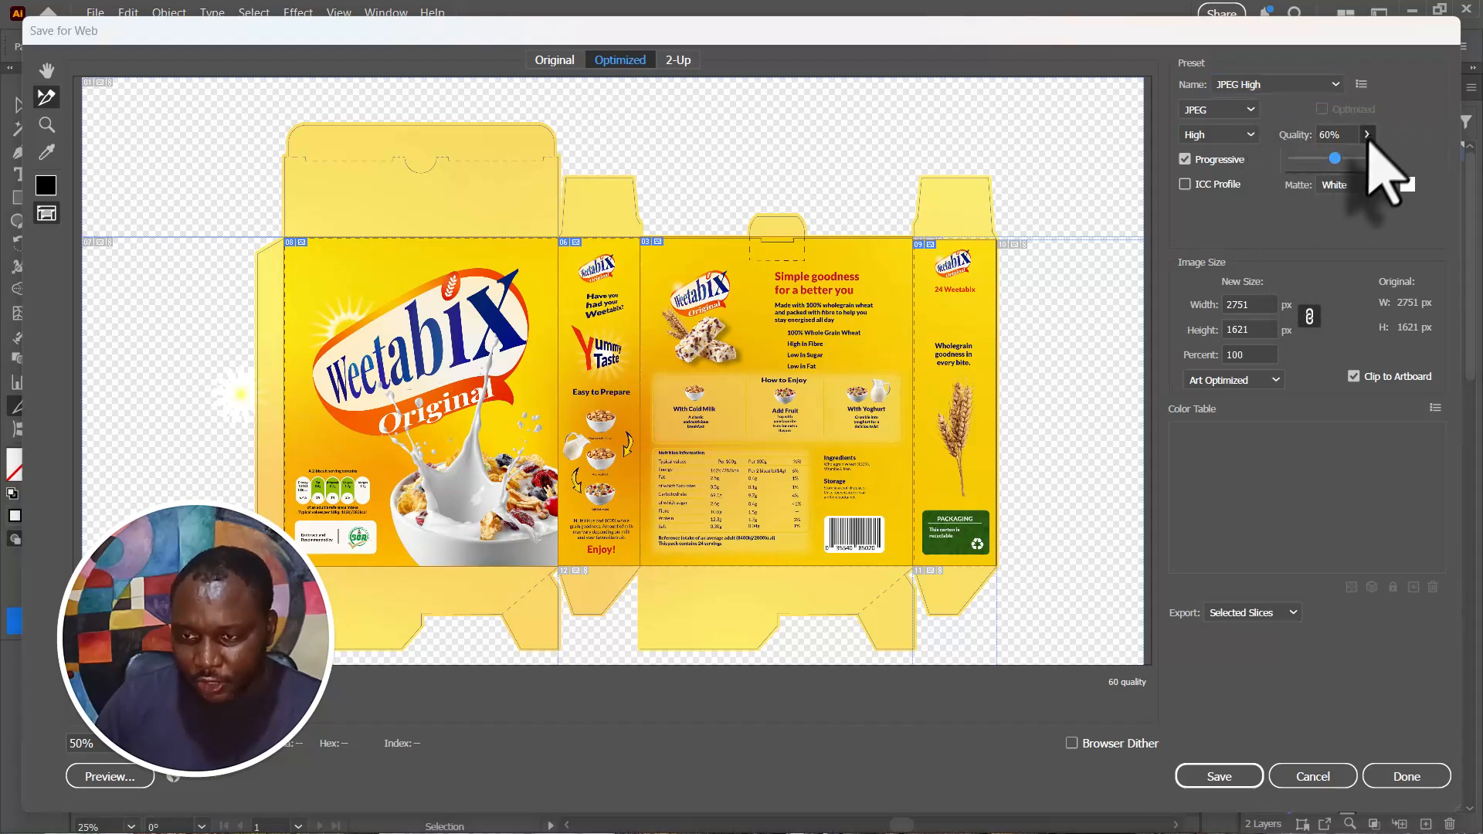
drag(1335, 158, 1391, 153)
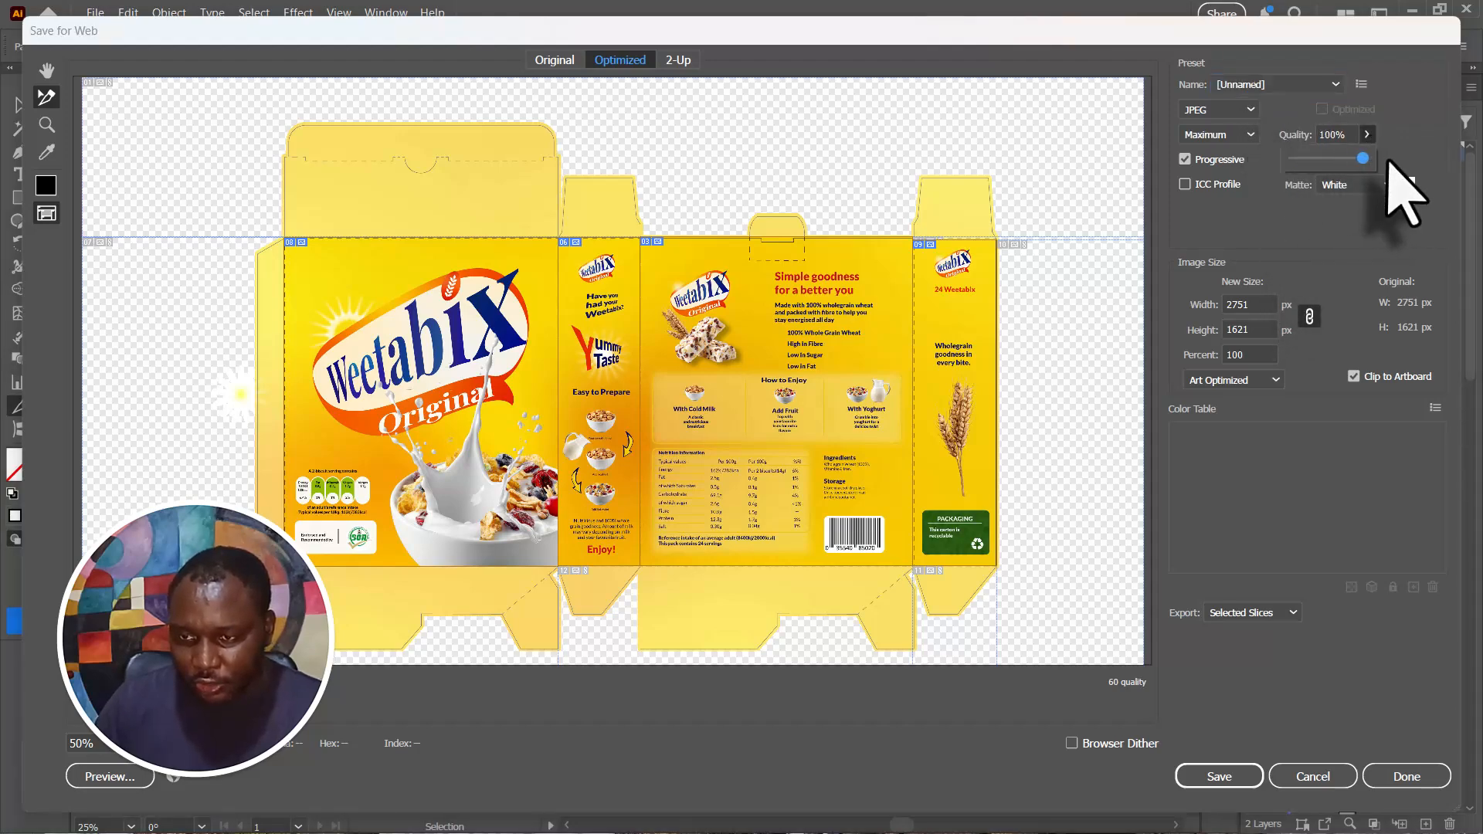
click(1336, 85)
click(1396, 110)
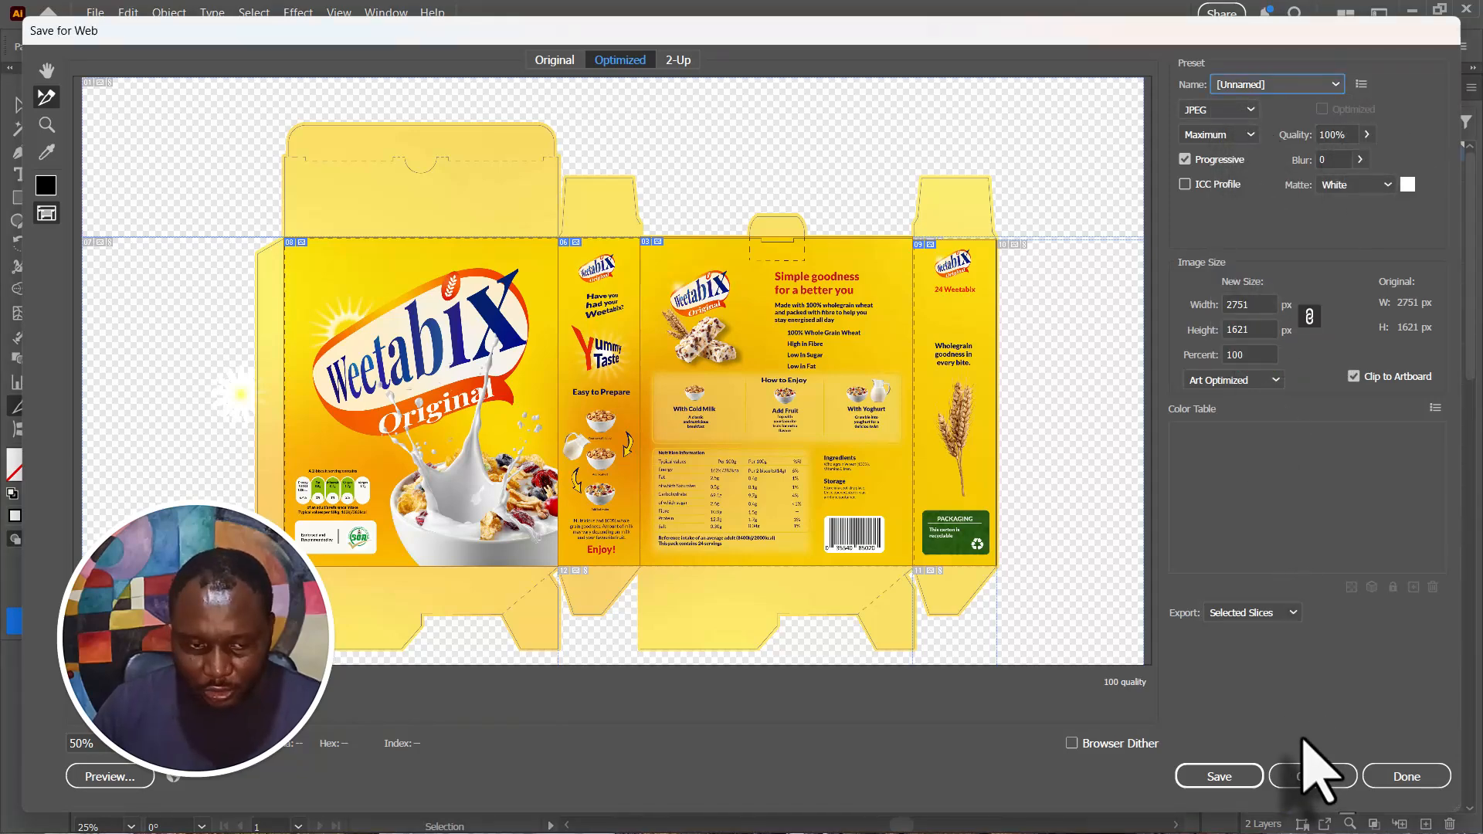
- Save the slices into a new folder named Slice Label Design inside Downloads > Cereal
click(1219, 776)
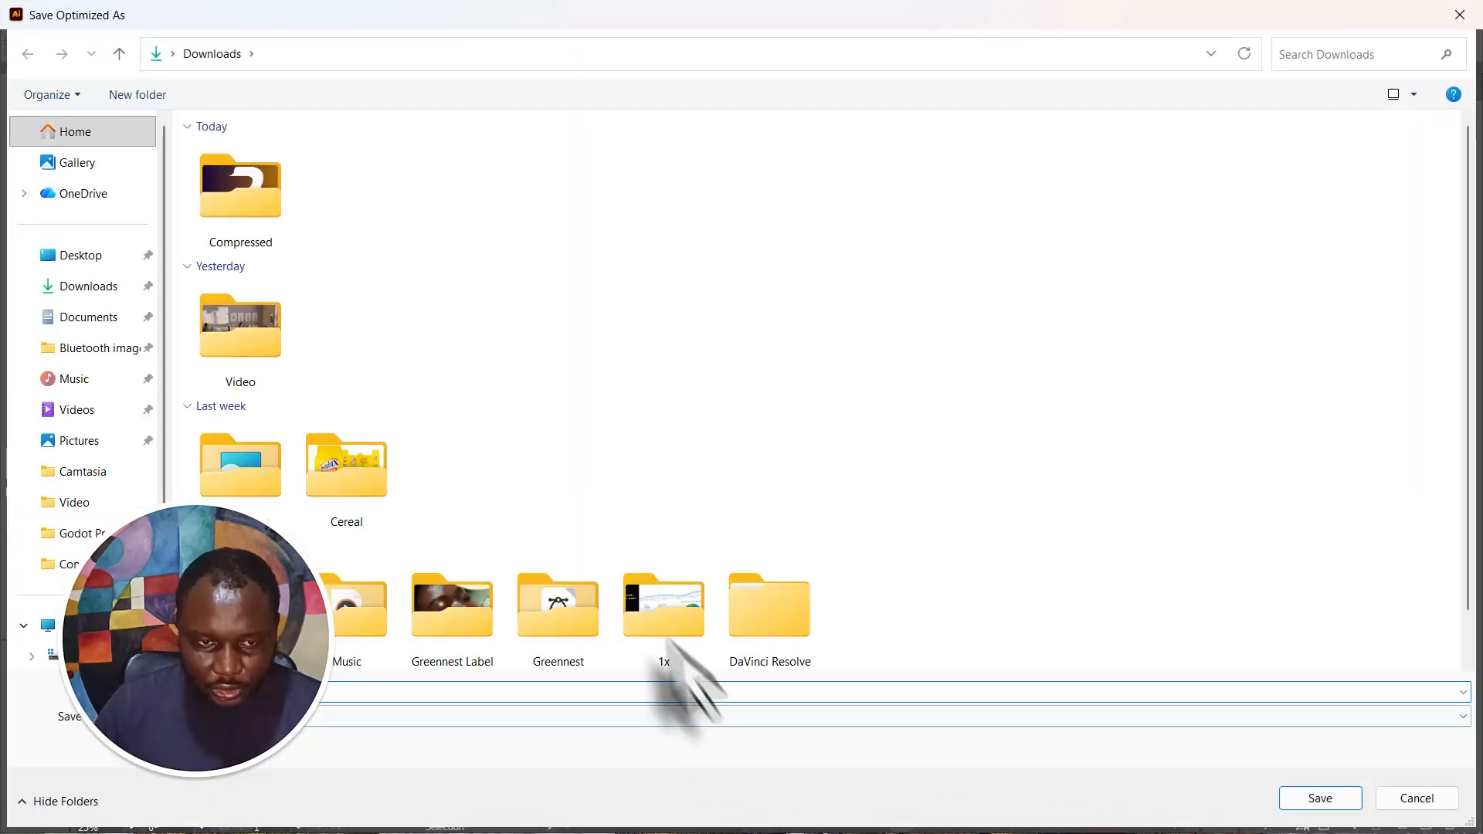
double_click(354, 488)
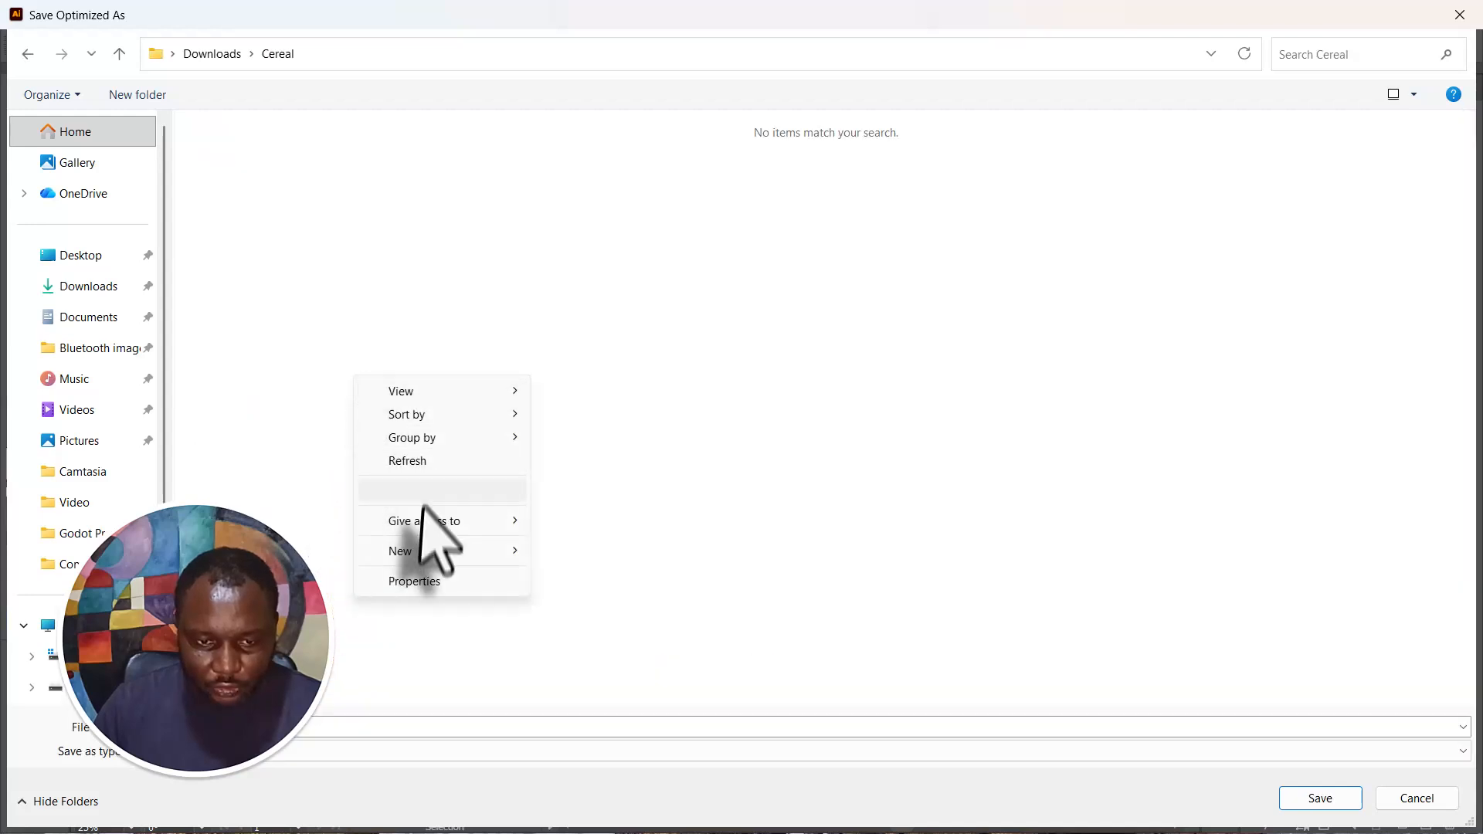
mouse_move(406, 553)
click(578, 553)
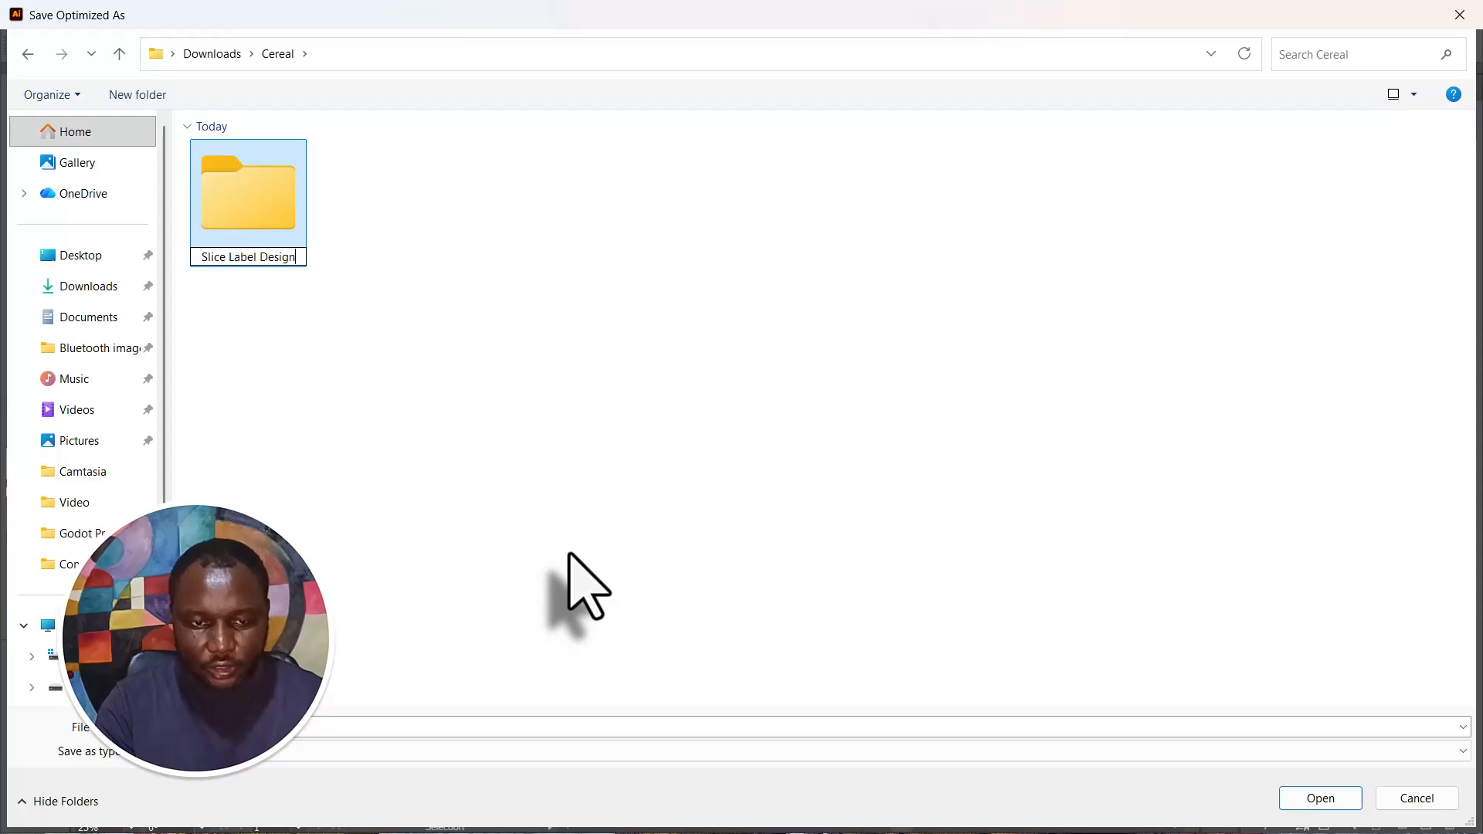
click(1343, 797)
click(1340, 802)
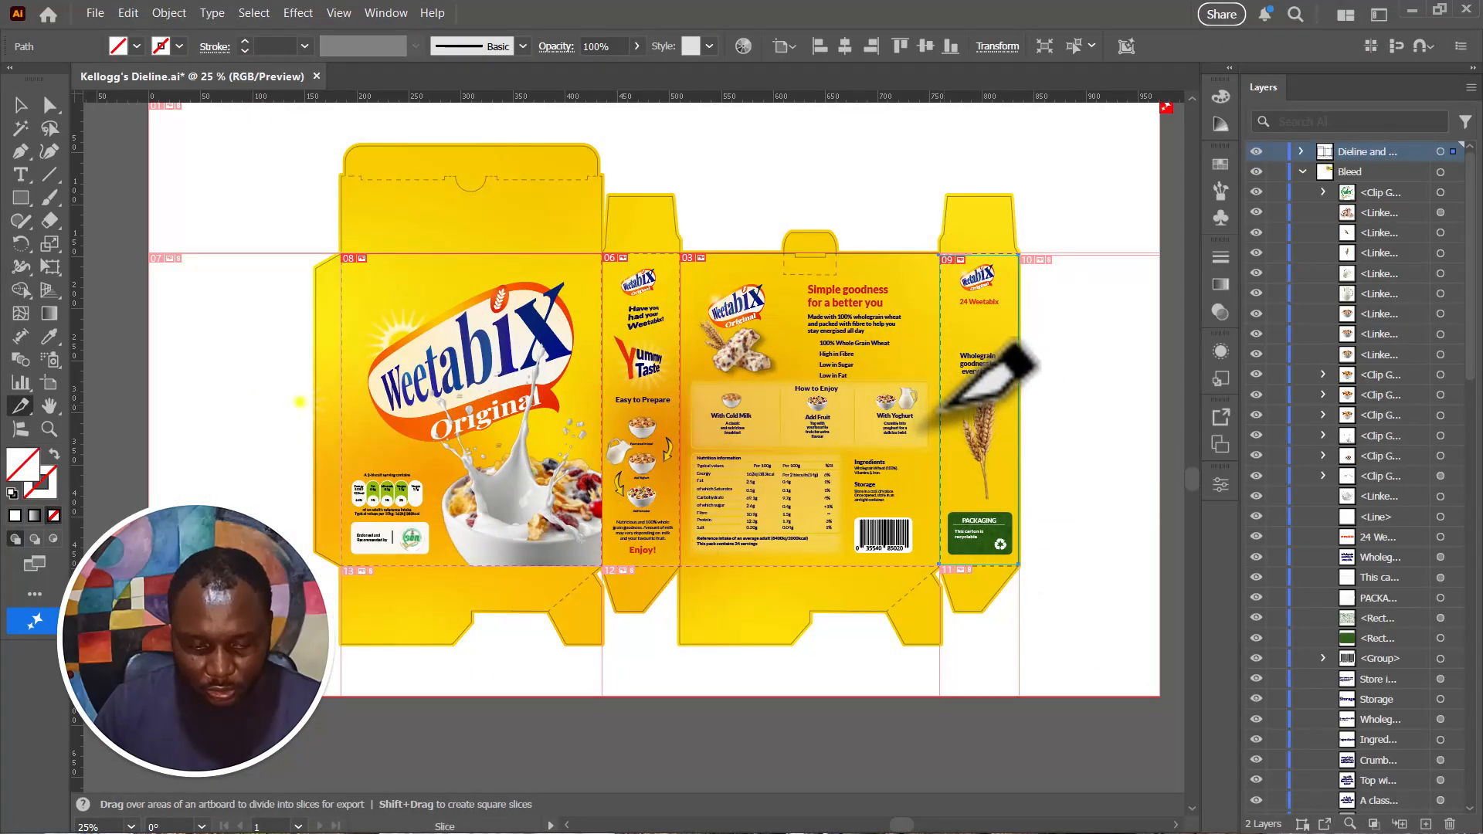
- Switch to File Explorer and open Kellogg's-Dieline_06 from the images folder in Cereal > Slice Label Design to check the export
key(super+d)
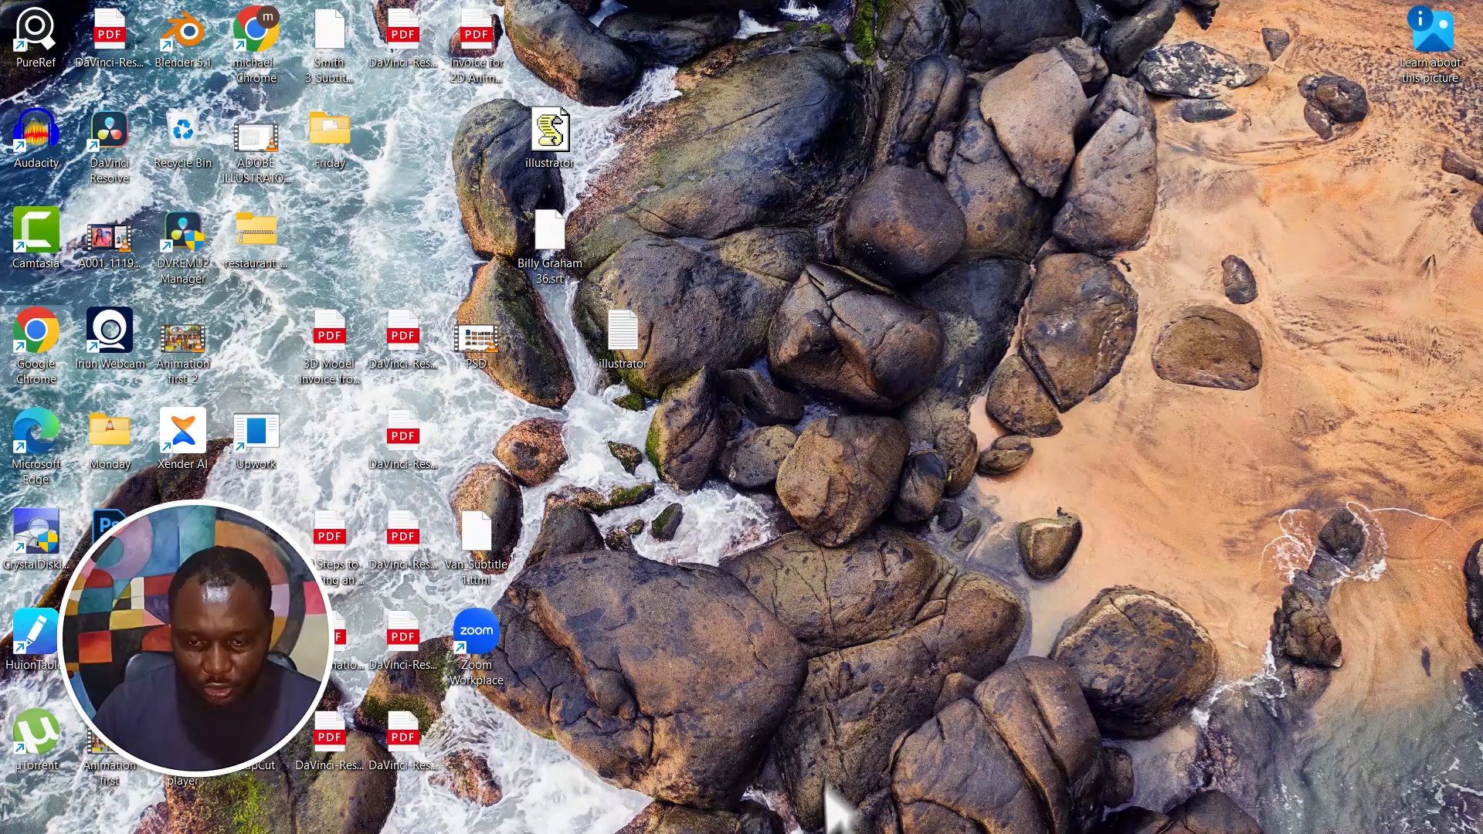
click(682, 811)
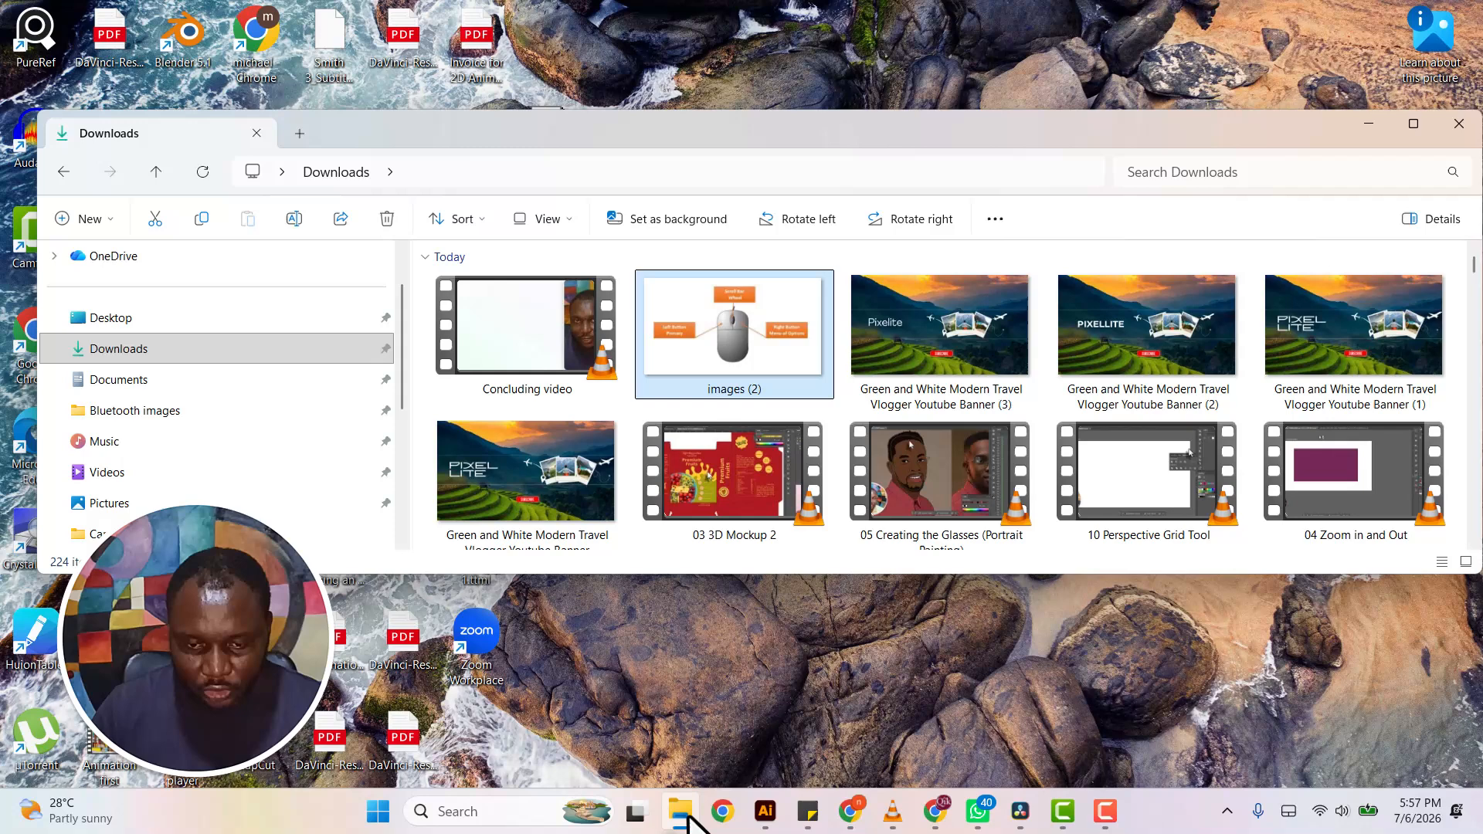
double_click(829, 151)
double_click(979, 570)
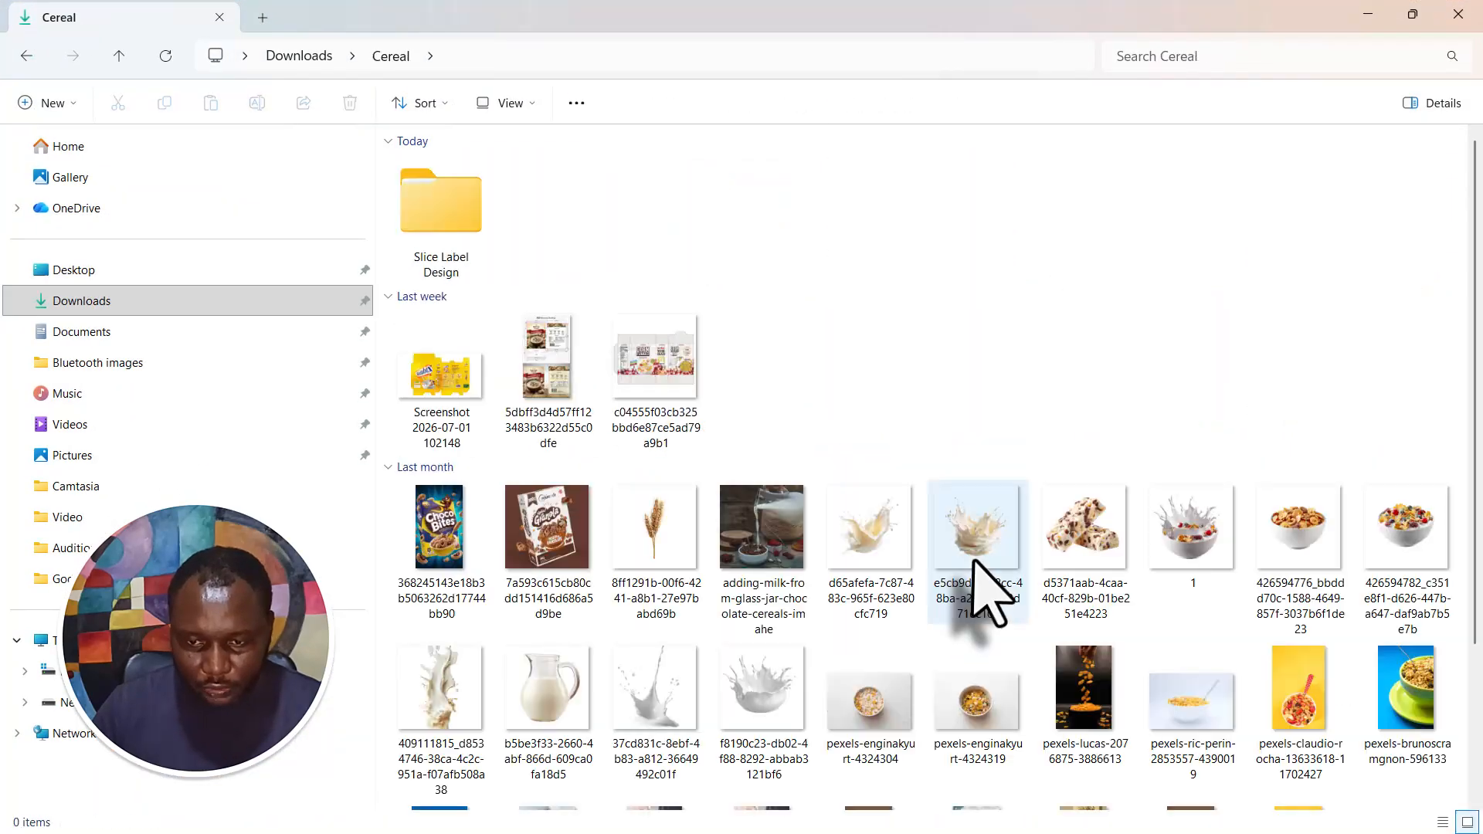
double_click(404, 207)
double_click(427, 193)
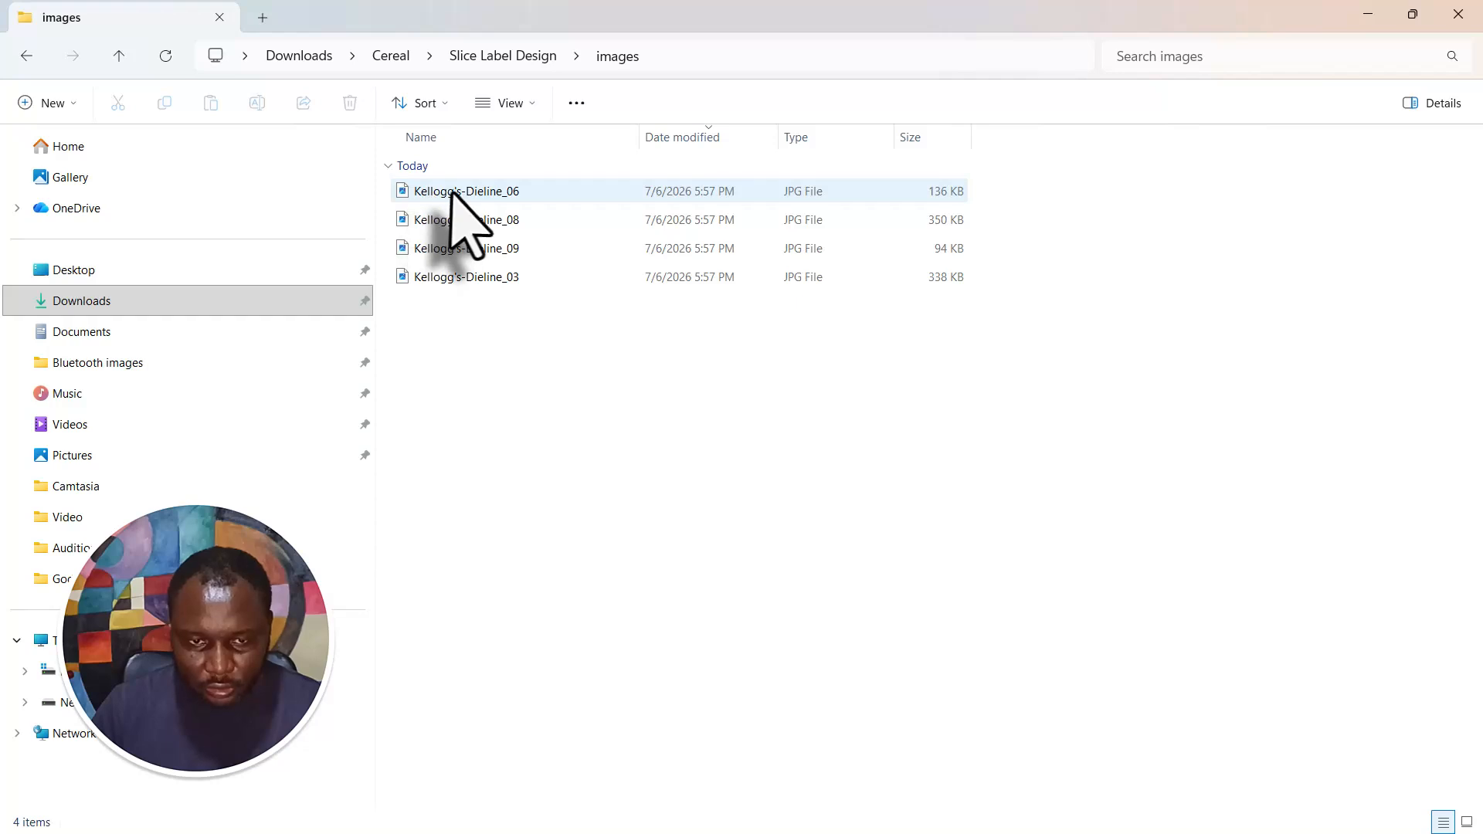
click(462, 192)
double_click(462, 192)
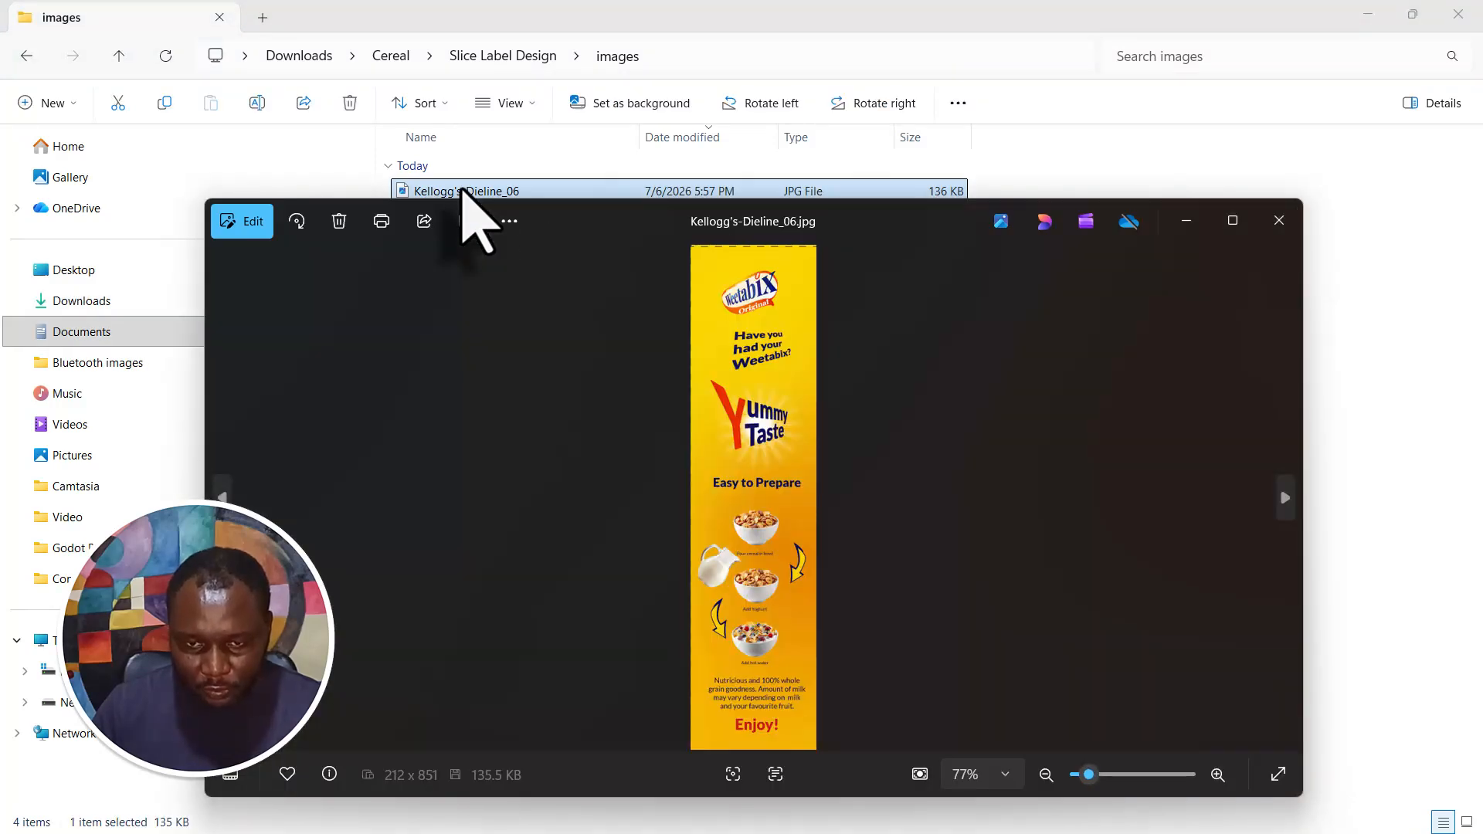
- Check the exported back panel image Kellogg's-Dieline_03 and close the image viewer
click(1284, 501)
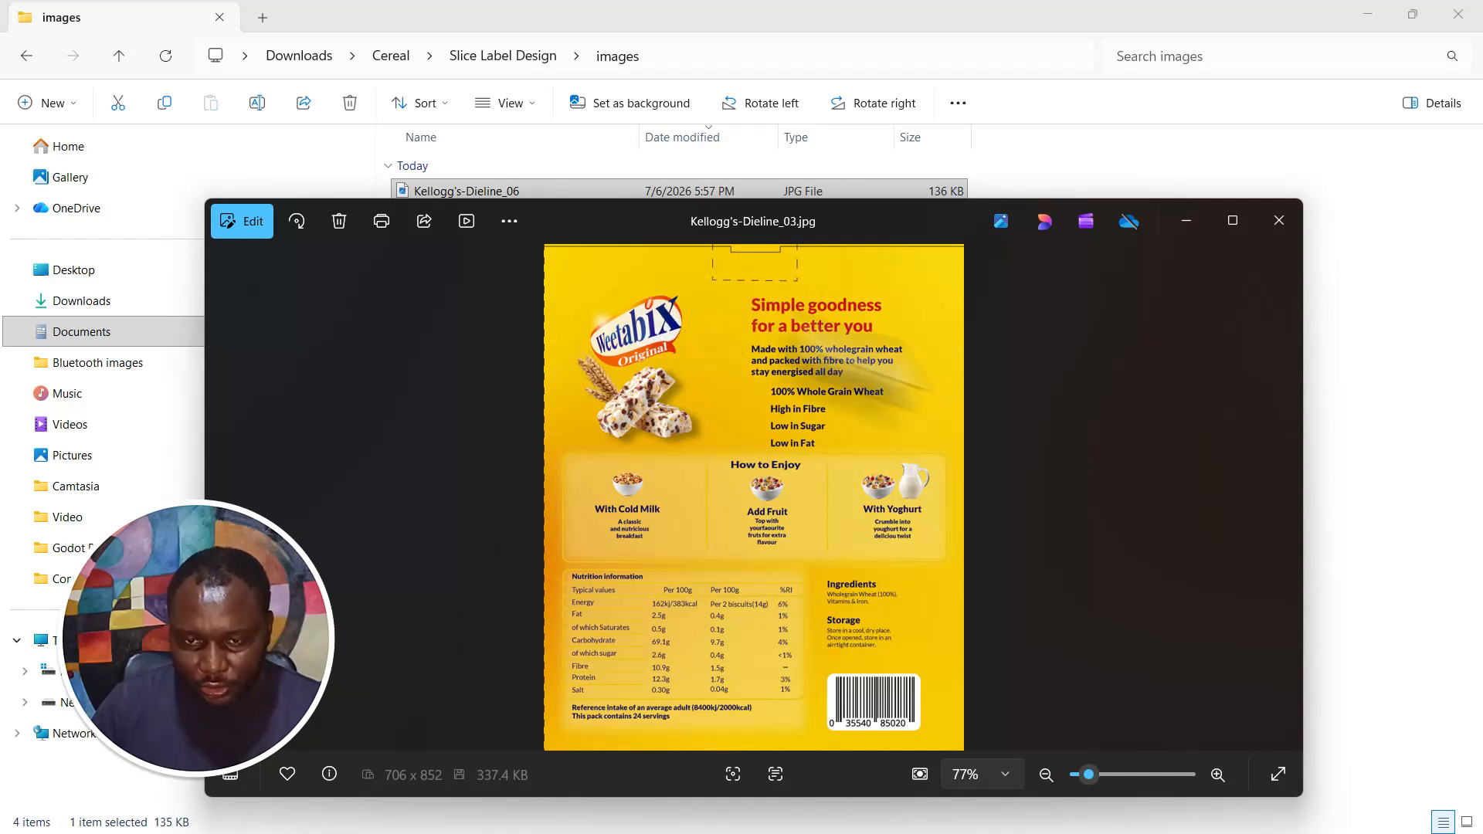
click(1279, 221)
- Switch to Illustrator and hide the dieline layer above the Bleed layer
key(super)
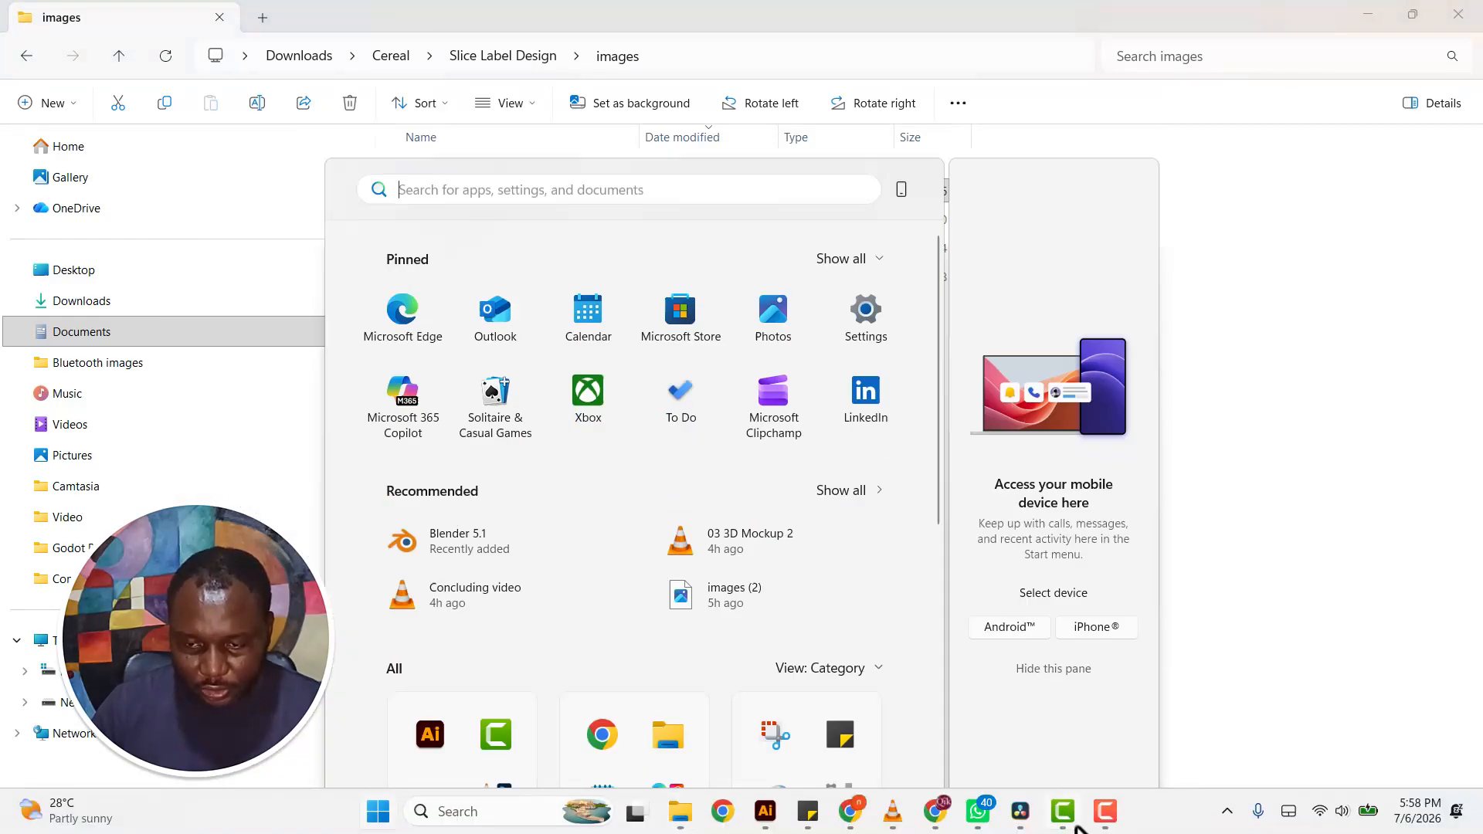
click(765, 811)
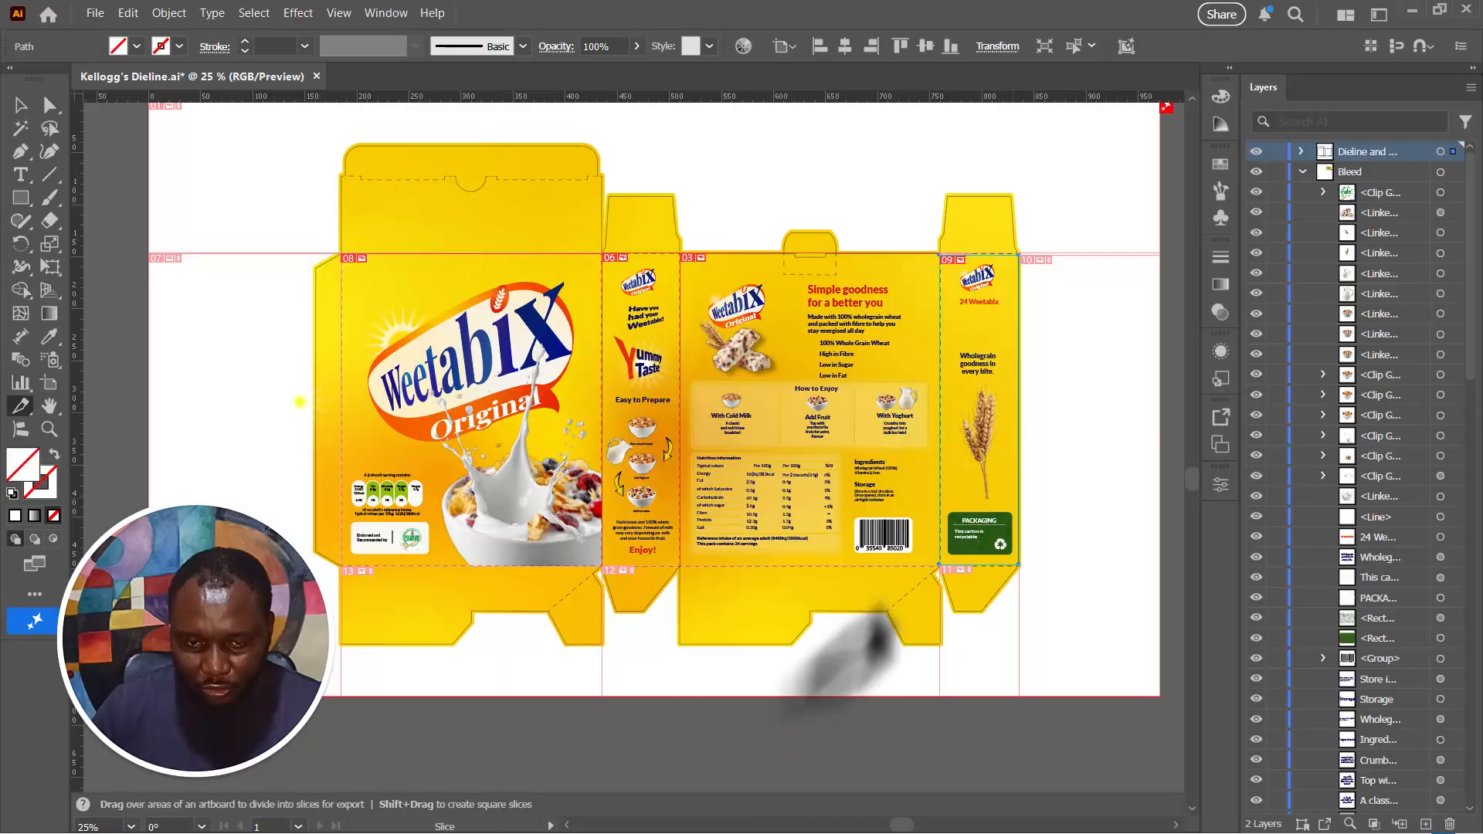
click(1257, 152)
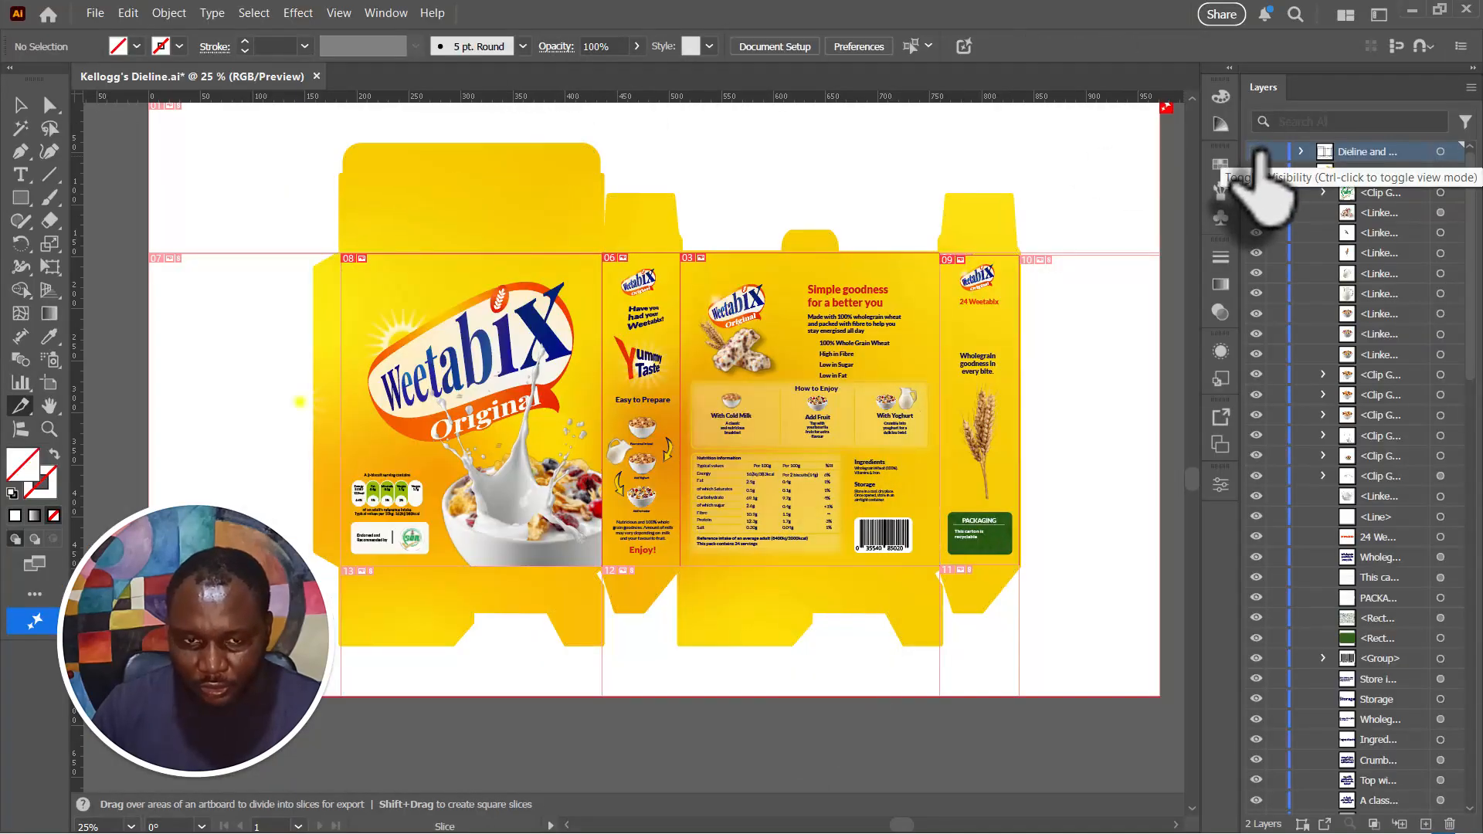
click(95, 13)
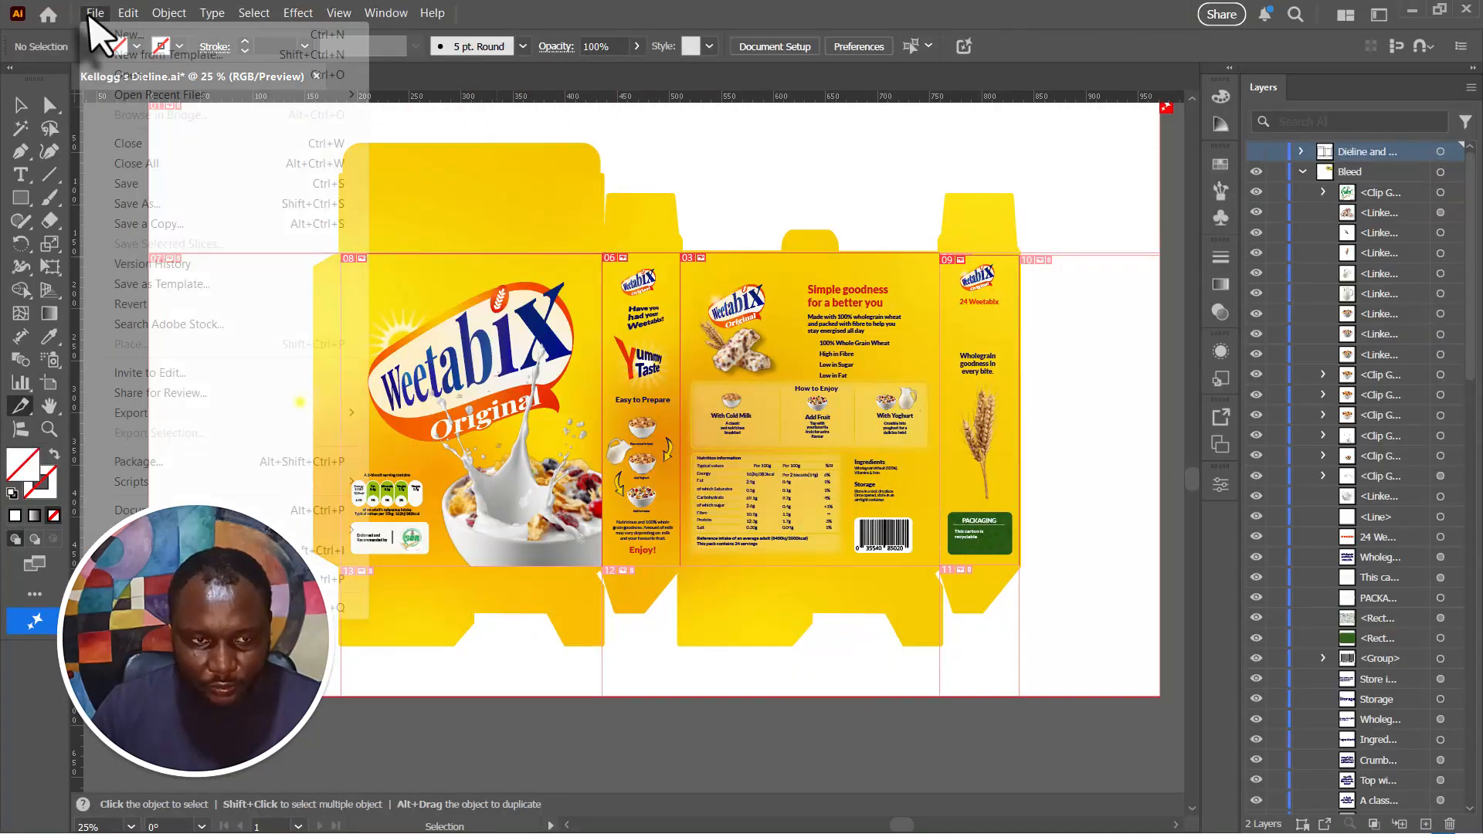
mouse_move(184, 413)
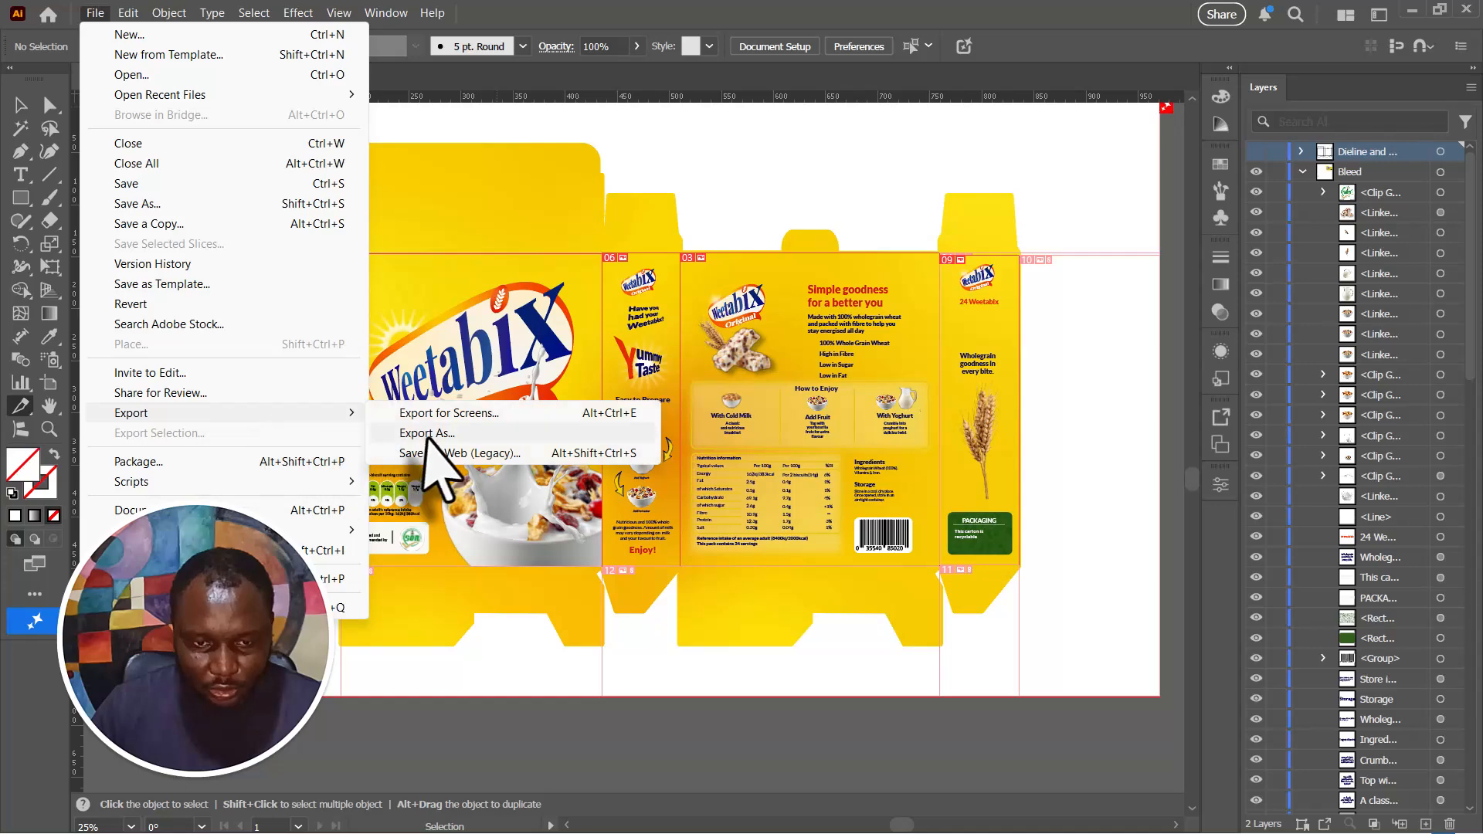
click(427, 435)
double_click(240, 224)
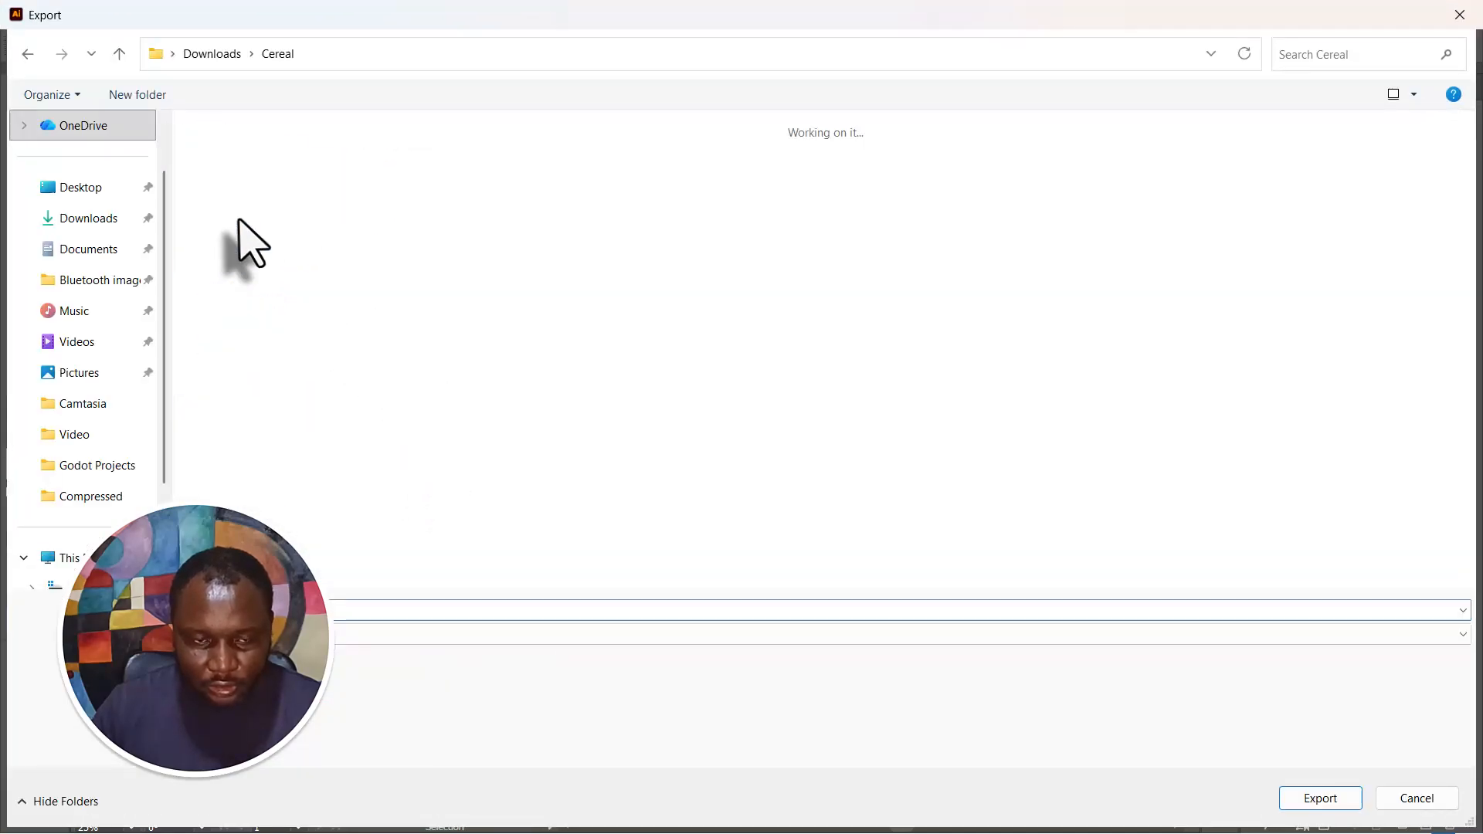
double_click(240, 225)
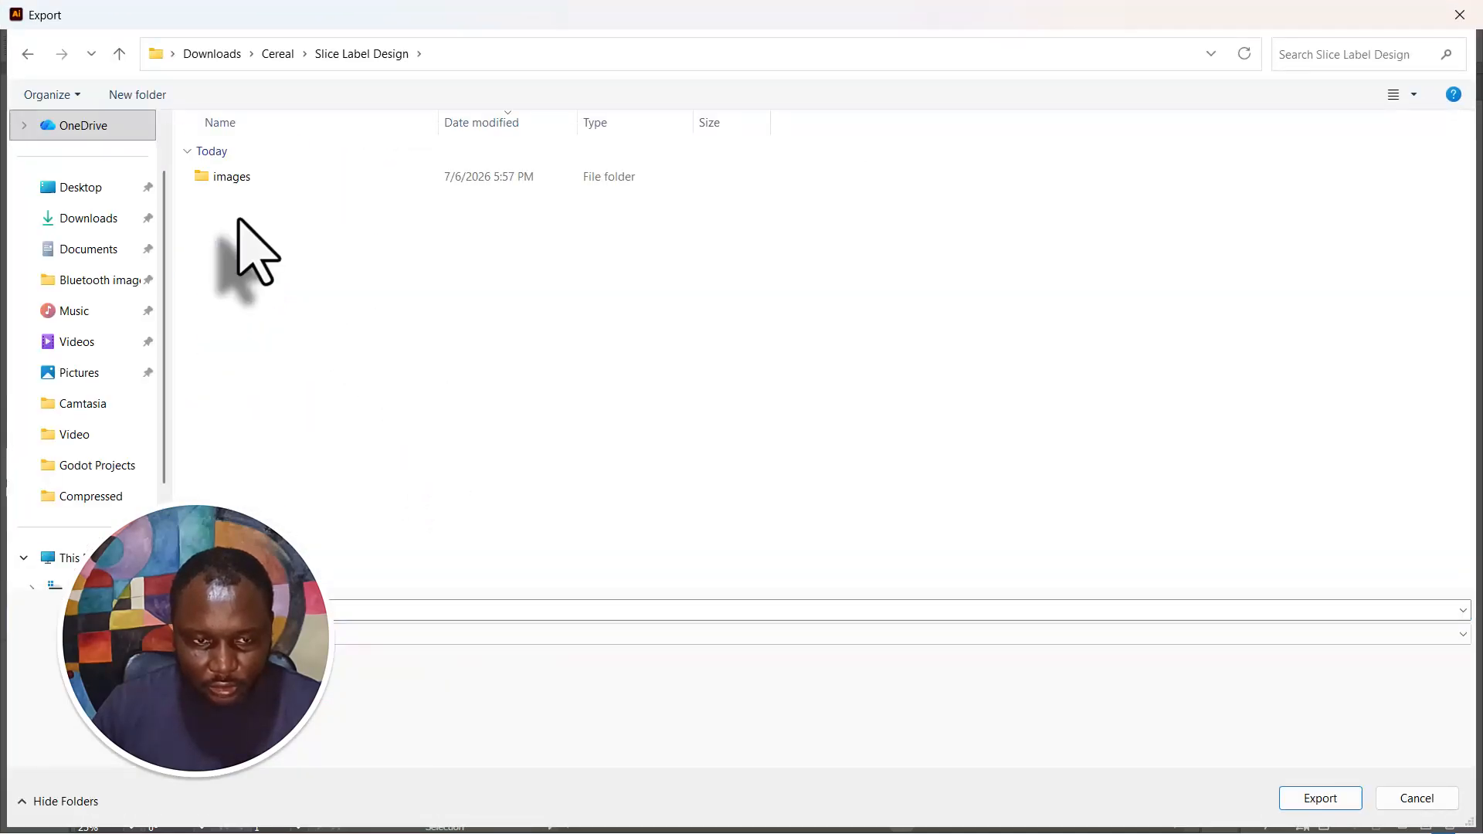
double_click(242, 173)
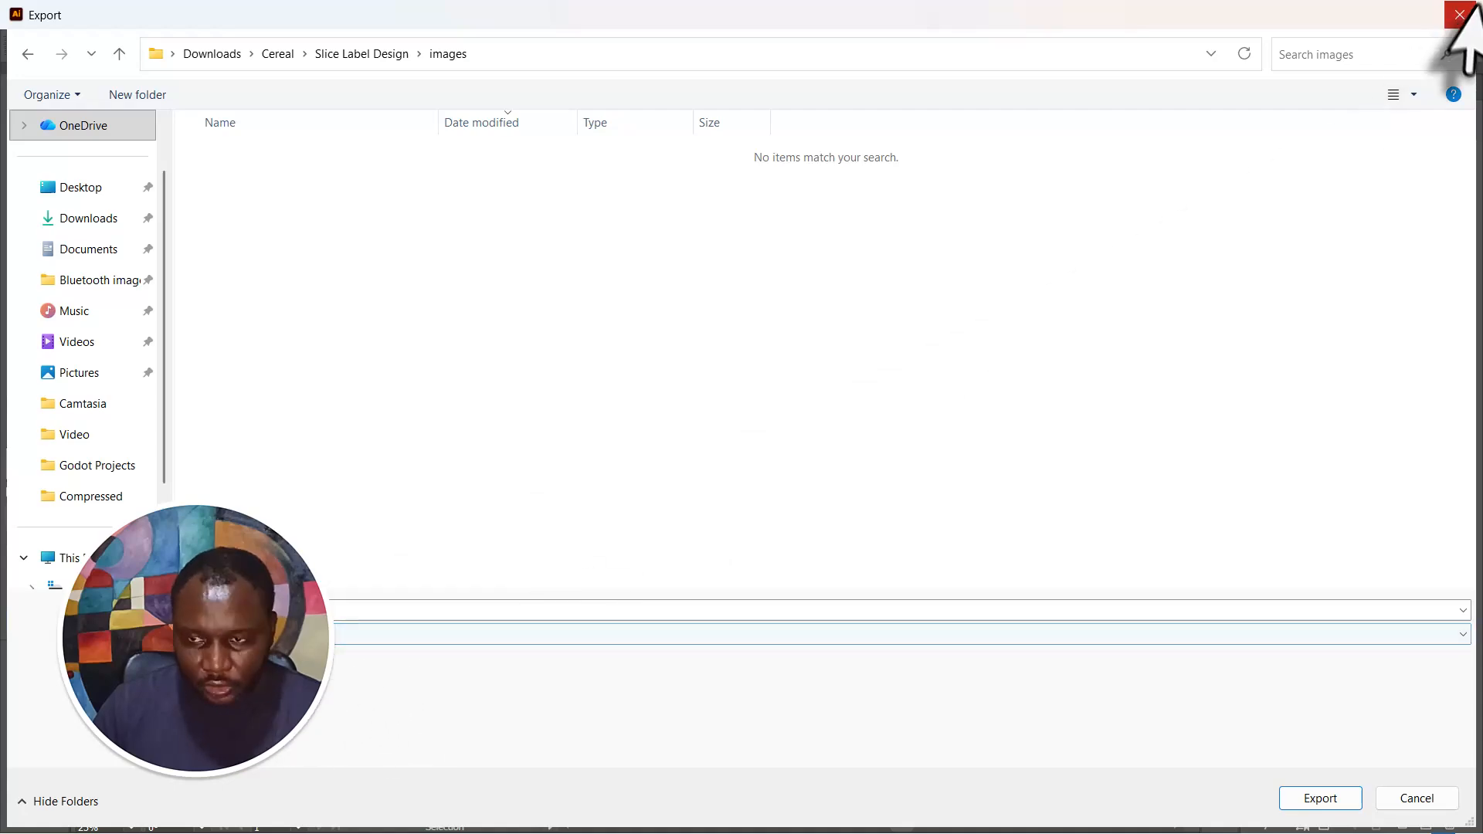
click(1459, 14)
- Reopen Save for Web for the artwork without dielines and keep the export limited to Selected Slices
click(95, 13)
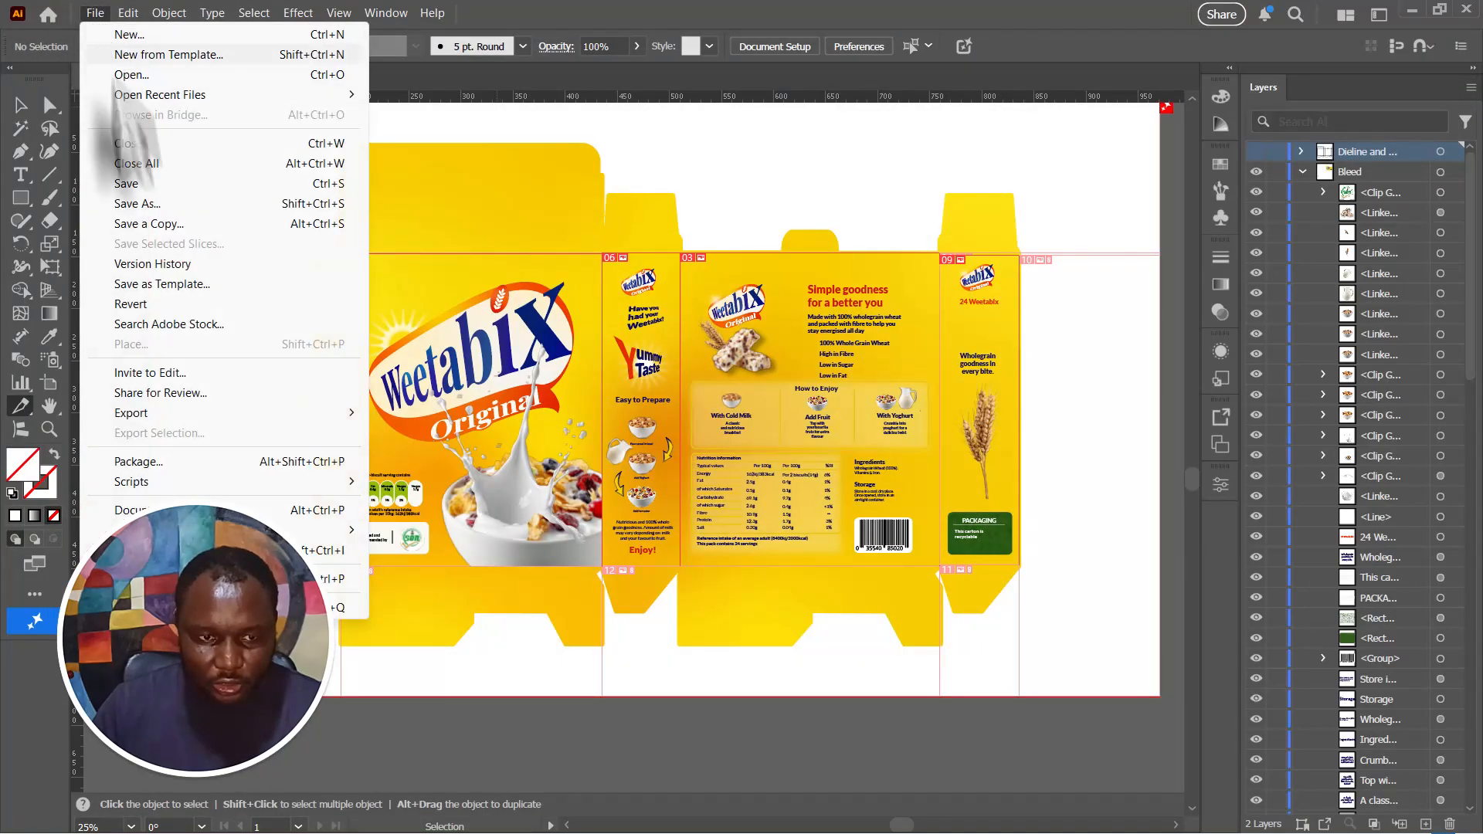
mouse_move(166, 417)
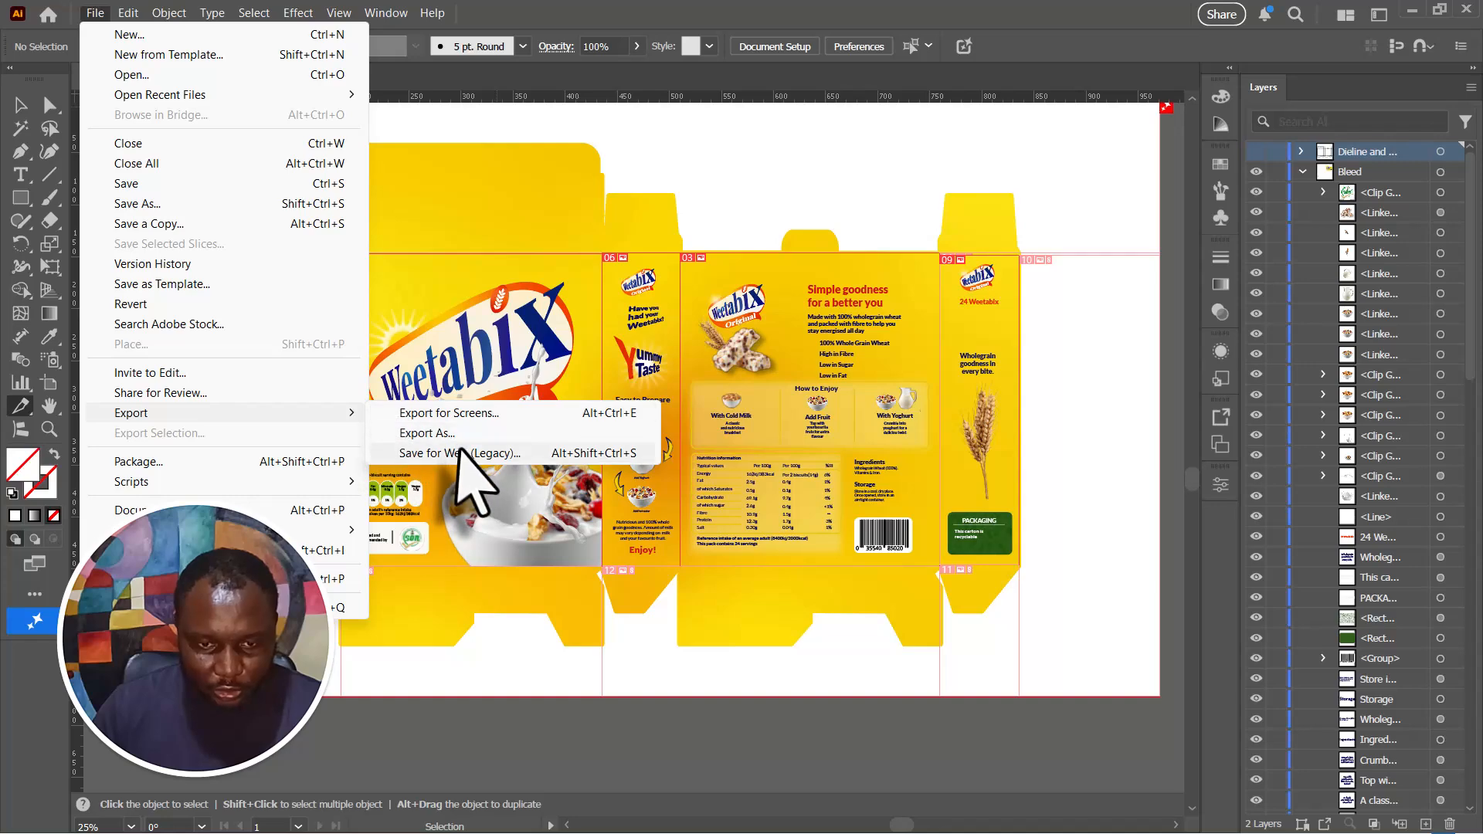
click(460, 454)
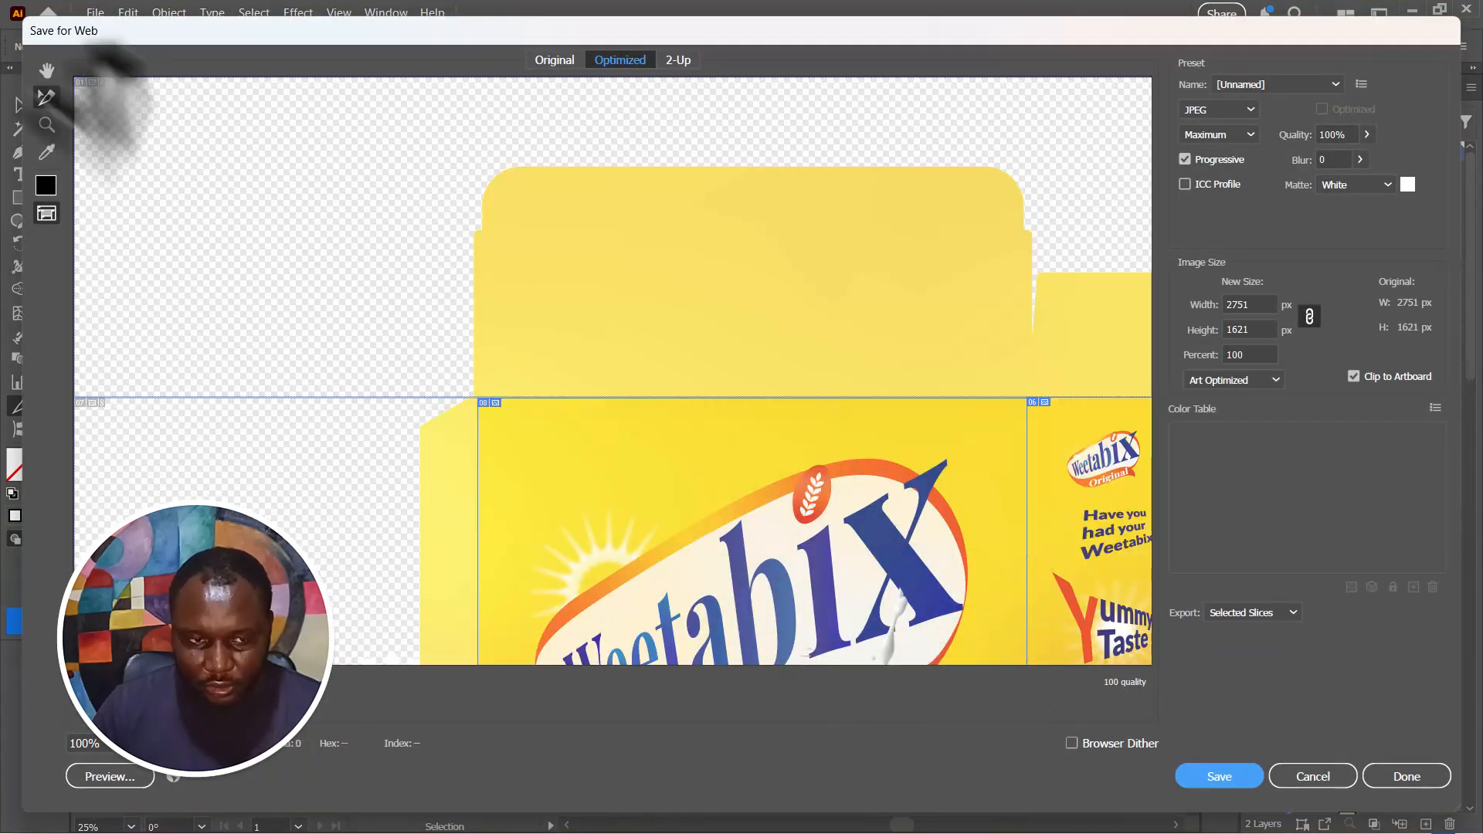
click(46, 124)
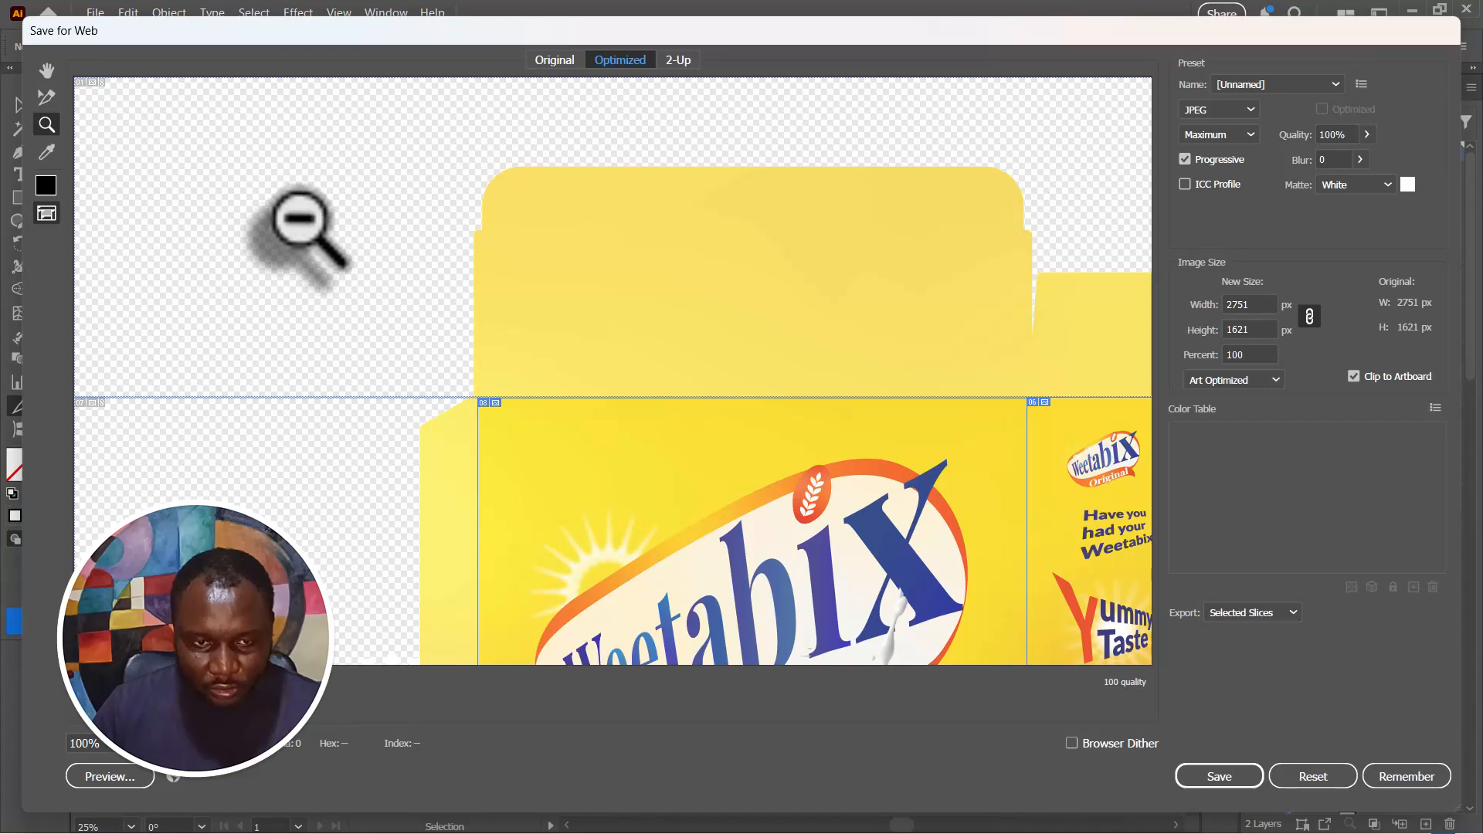
alt+click(298, 244)
alt+click(298, 244)
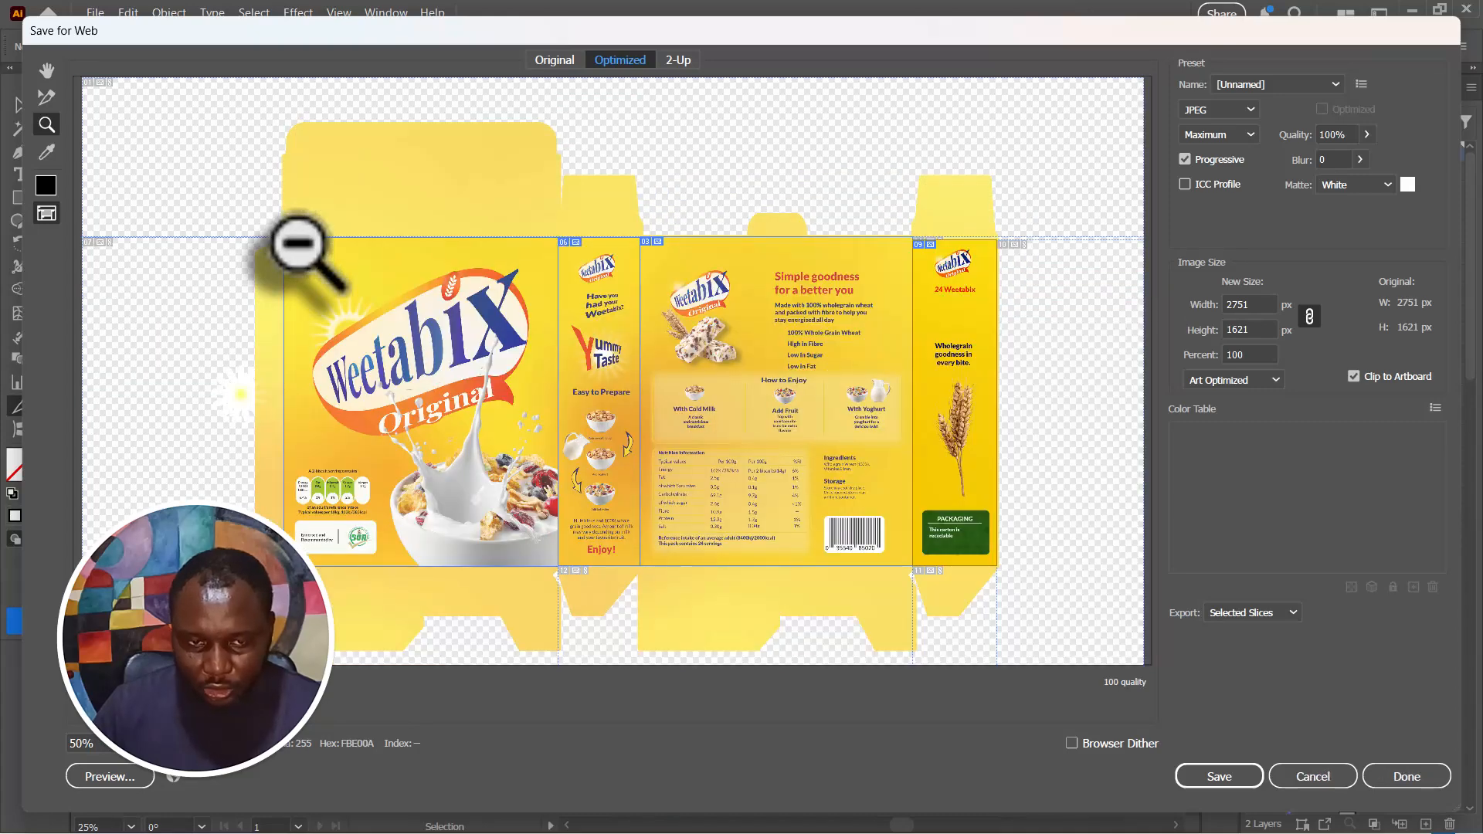
click(1284, 613)
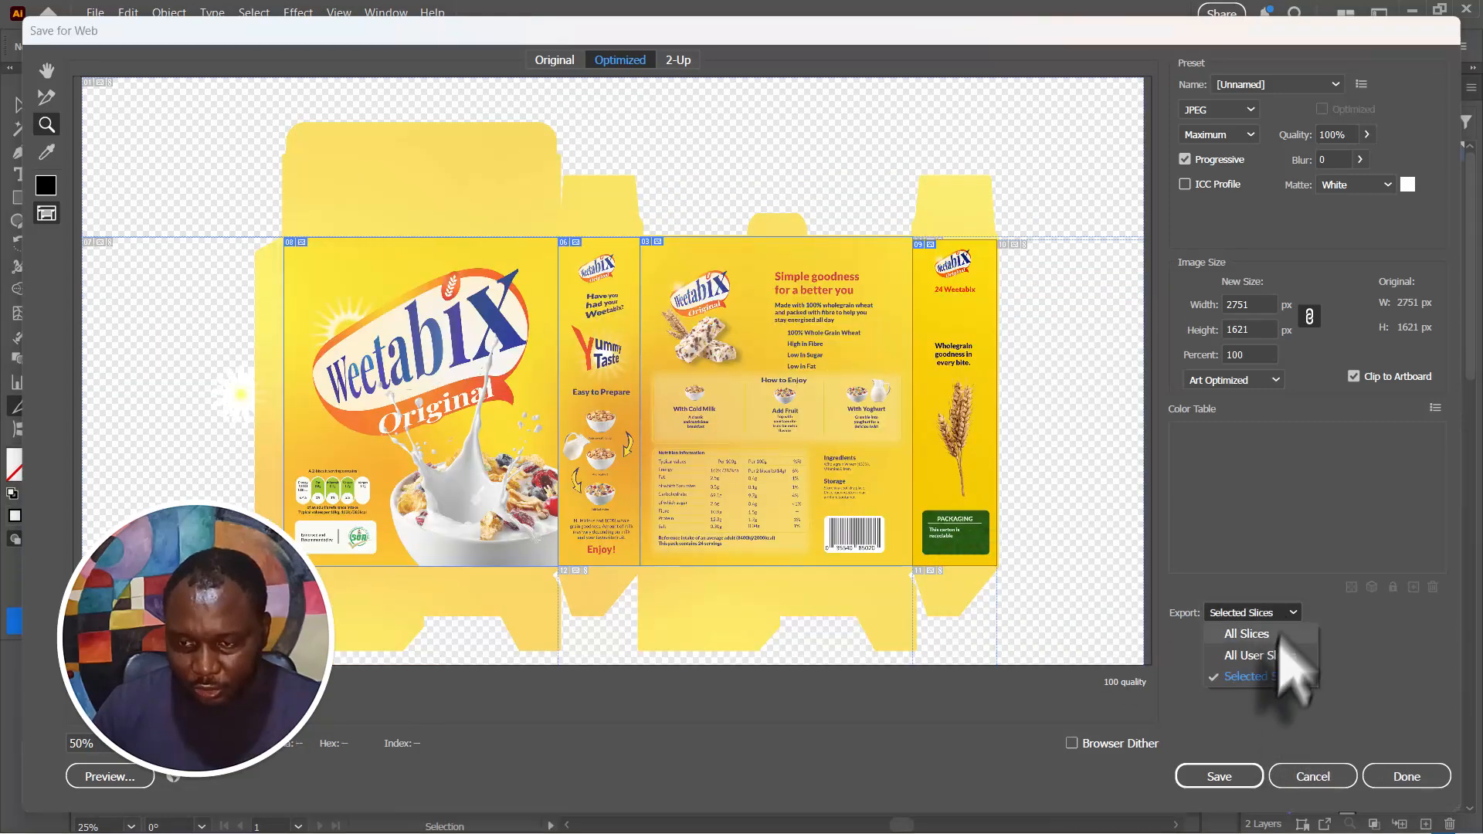
click(1251, 676)
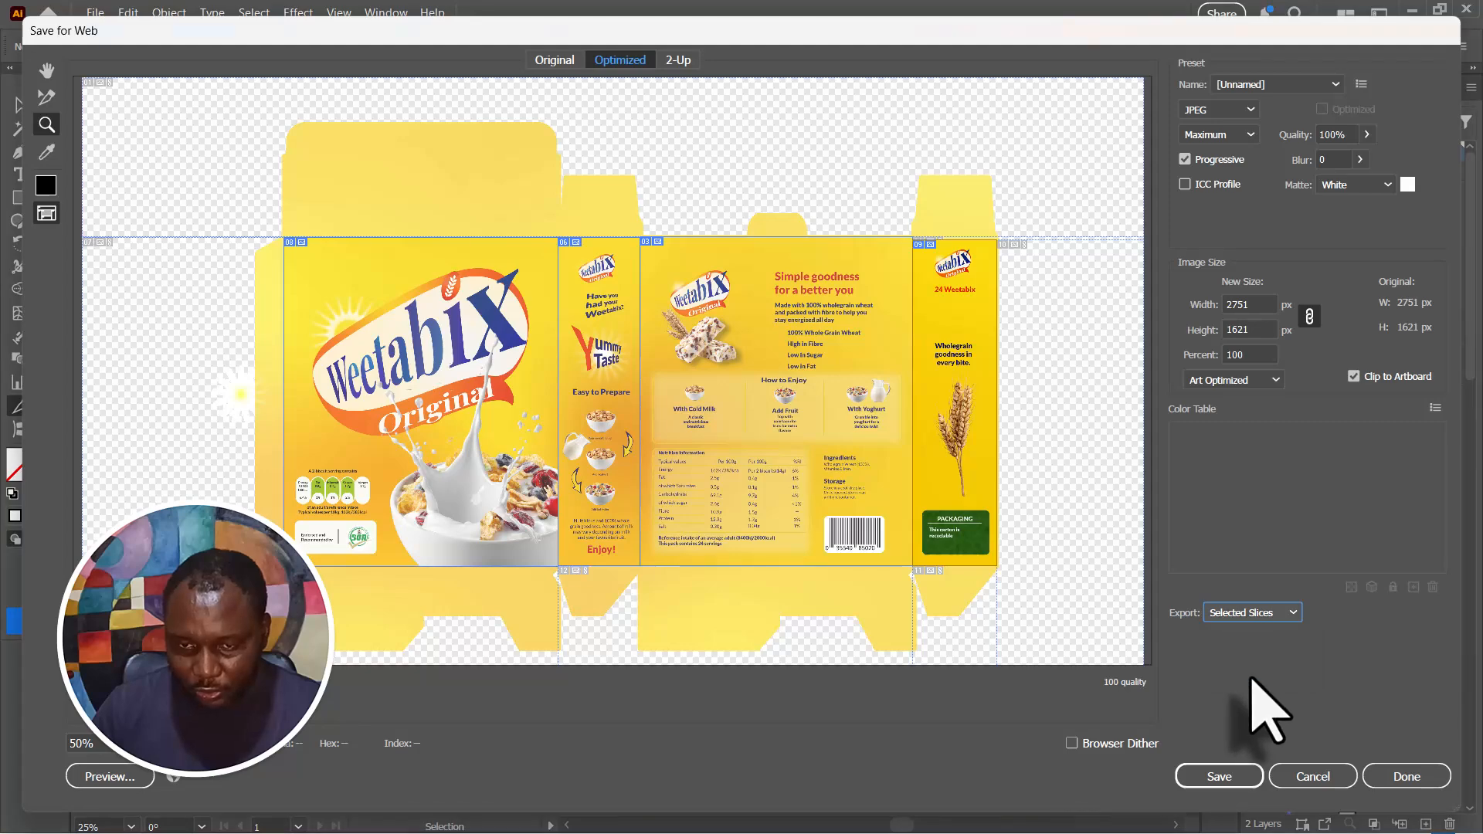
- Select the front, back and both side panel slices with the Slice Select tool
click(503, 376)
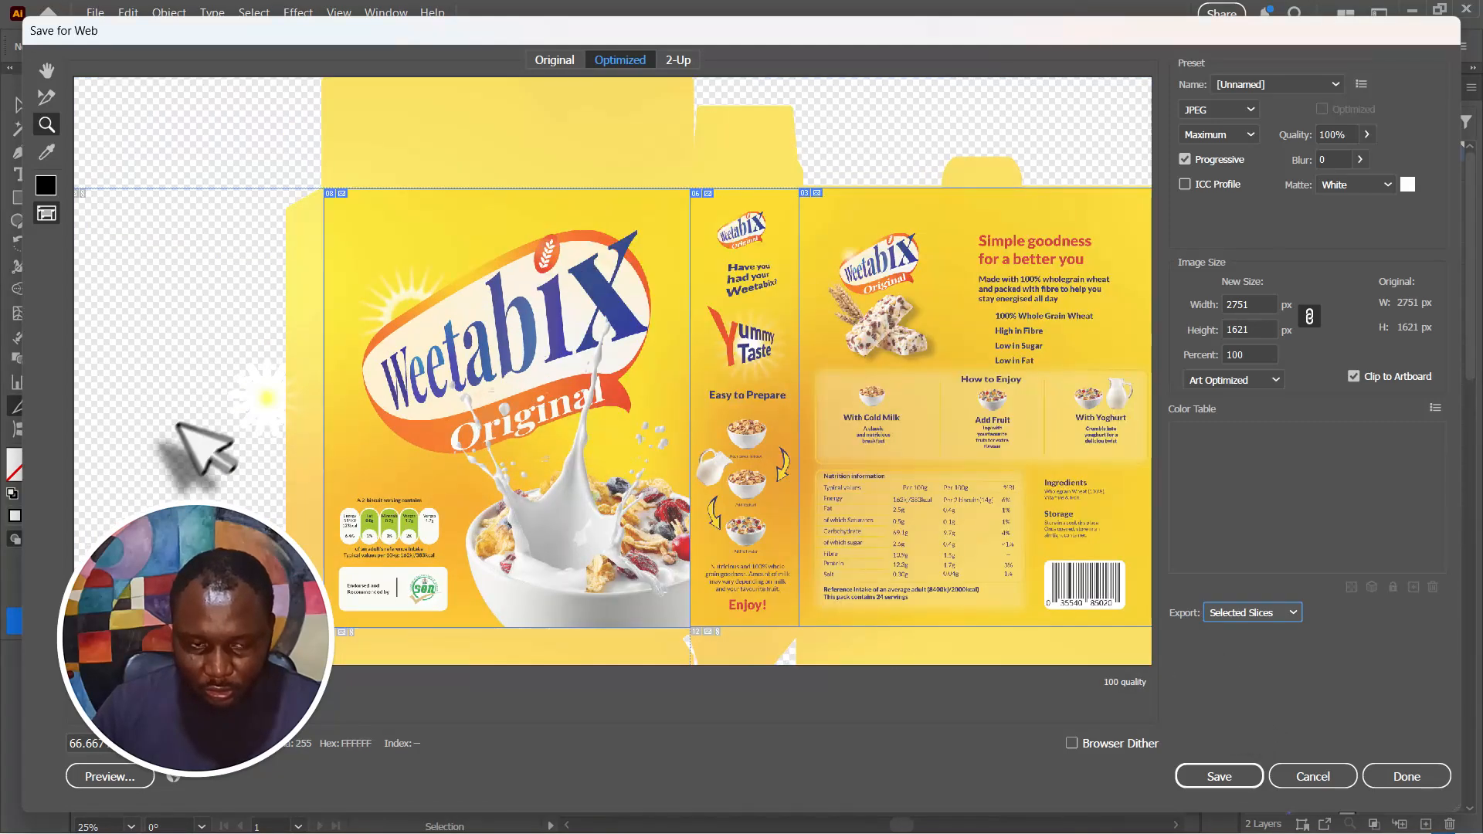
click(46, 97)
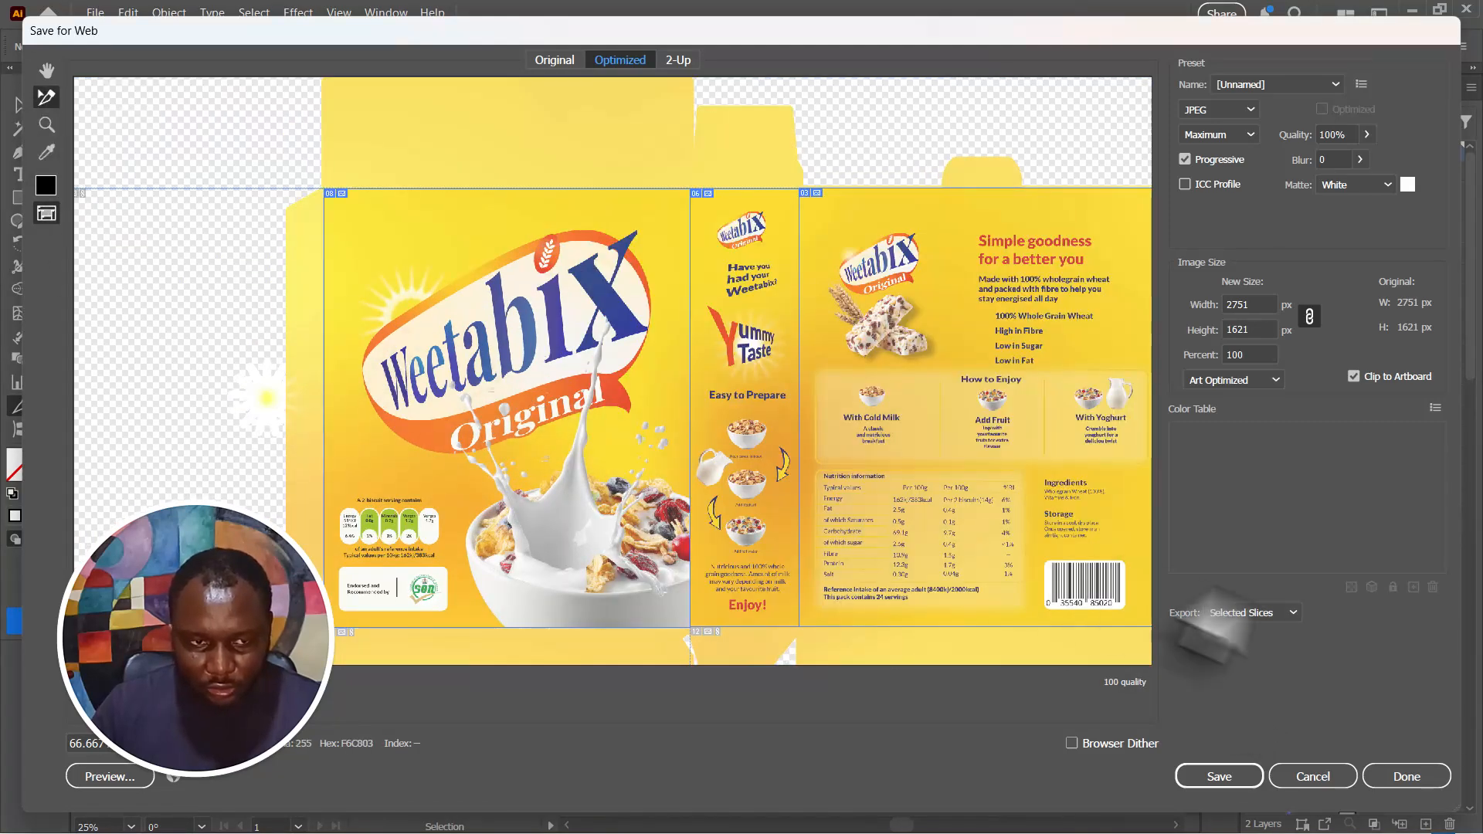
alt+click(652, 298)
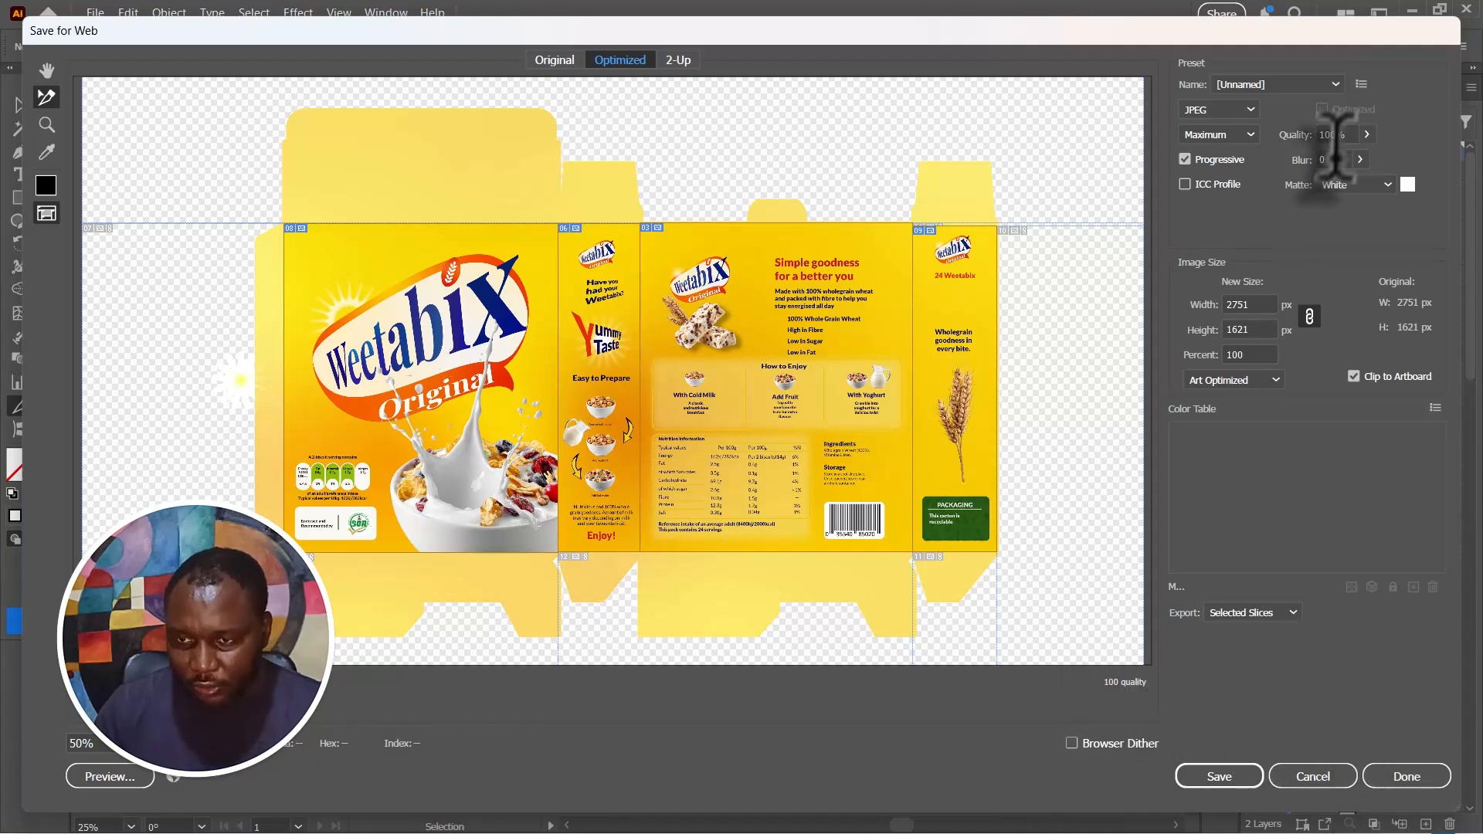
- Save the selected slices into the images folder in Downloads > Cereal > Slice Label Design
click(1250, 777)
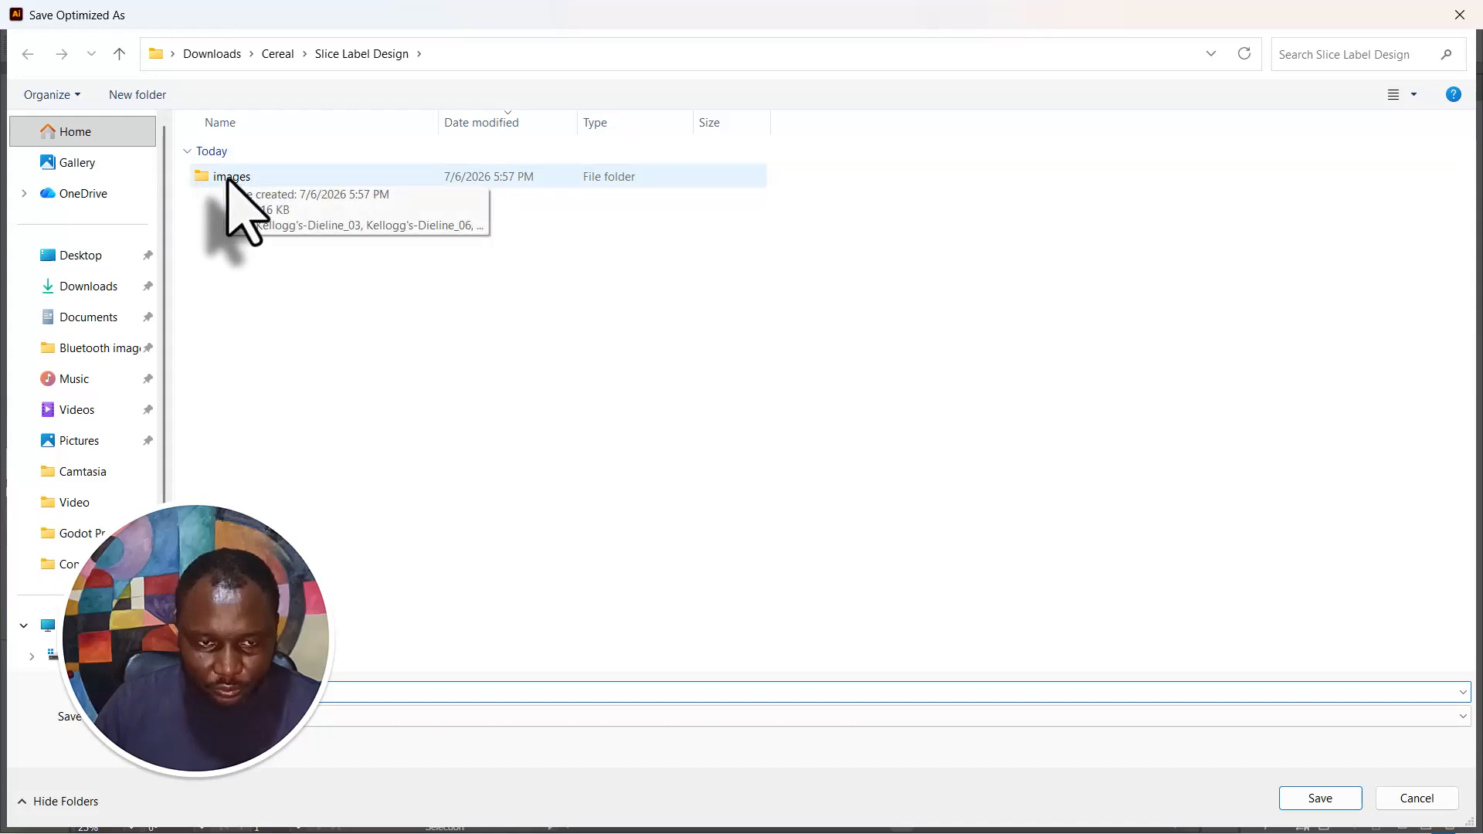
double_click(230, 177)
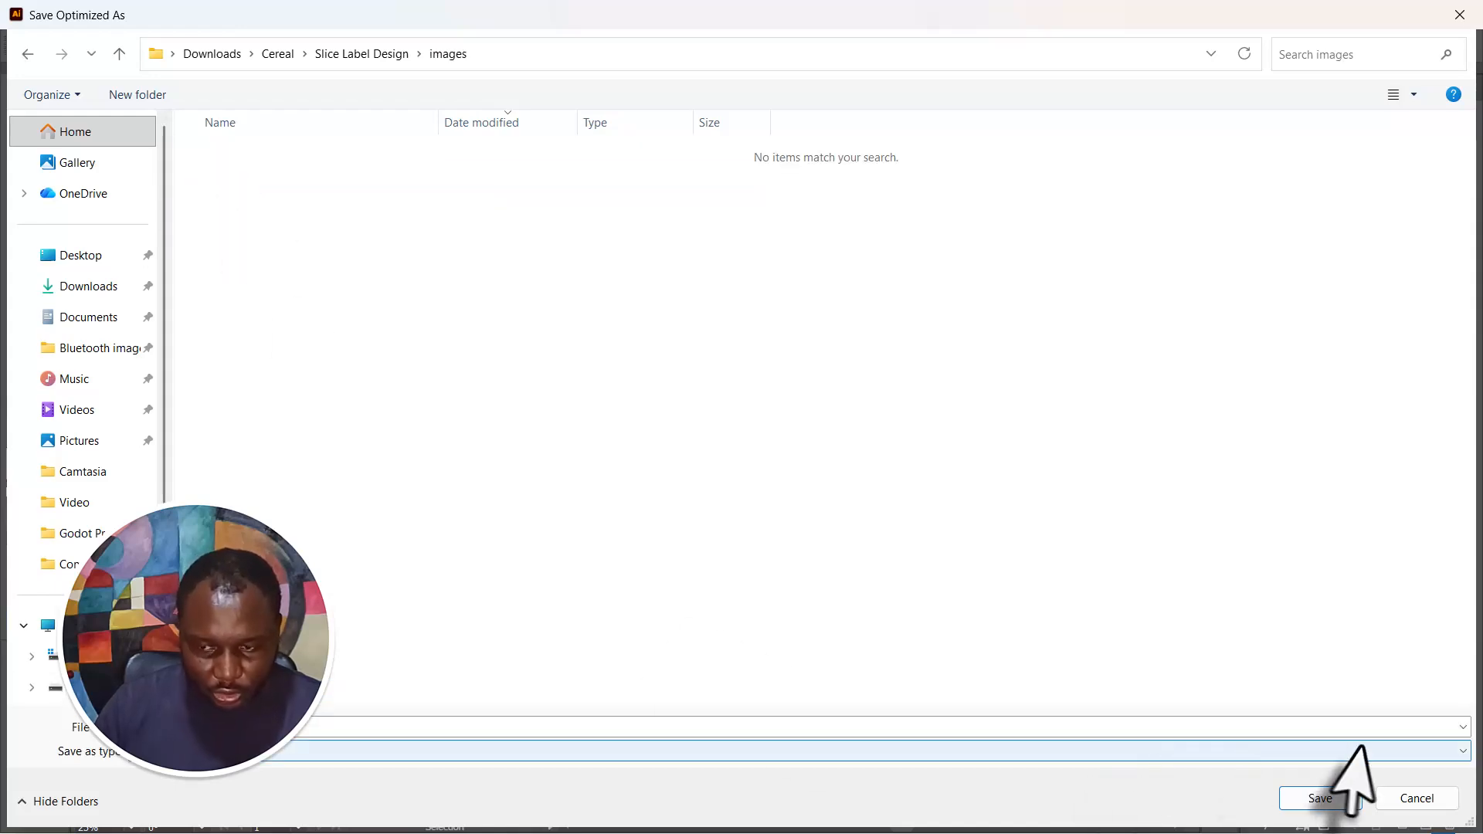
click(1340, 796)
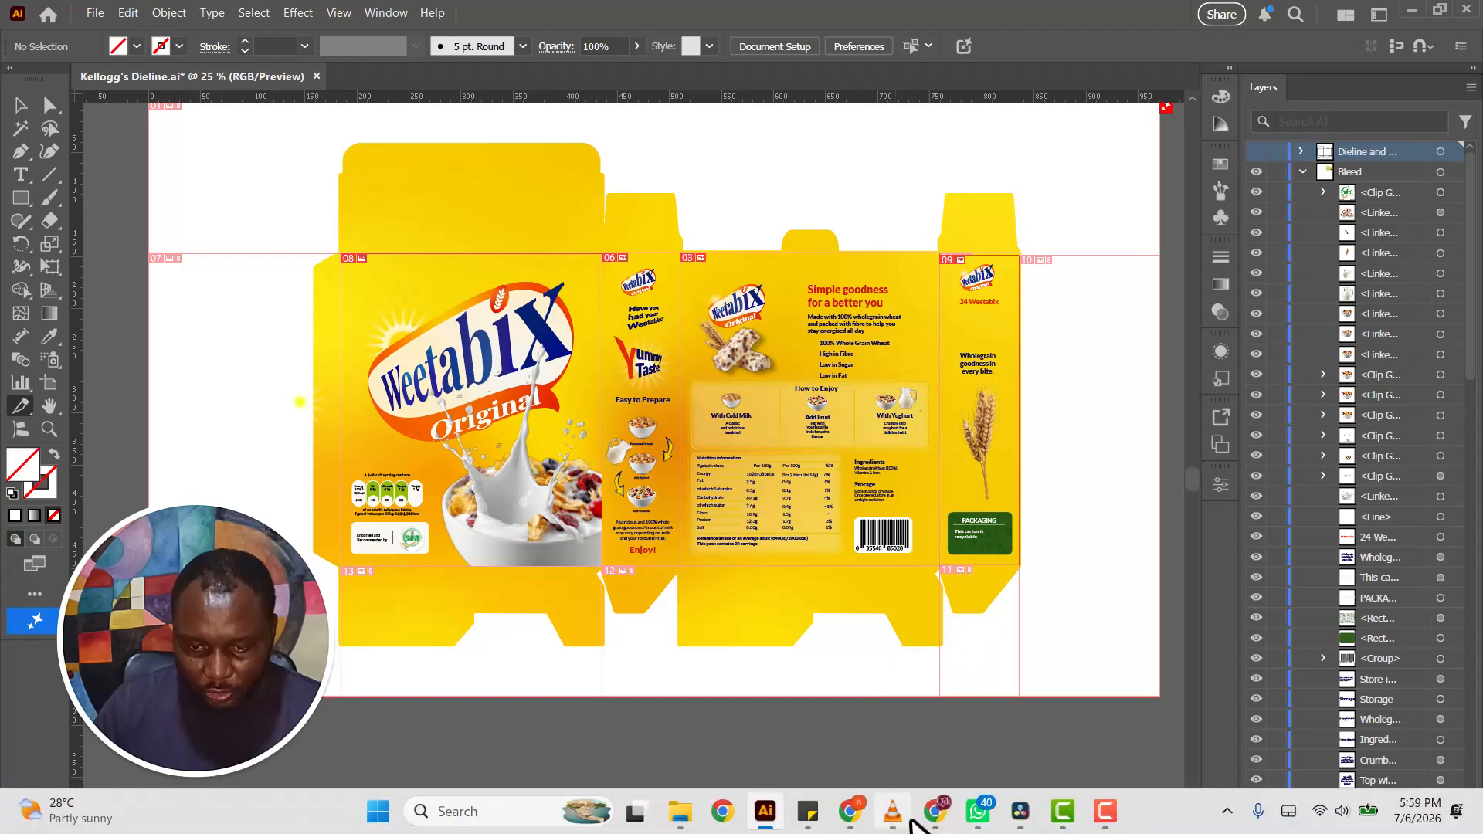
- Switch to File Explorer and delete the four earlier Kellogg's-Dieline JPEGs from Slice Label Design > images, keeping the nested images folder
click(680, 811)
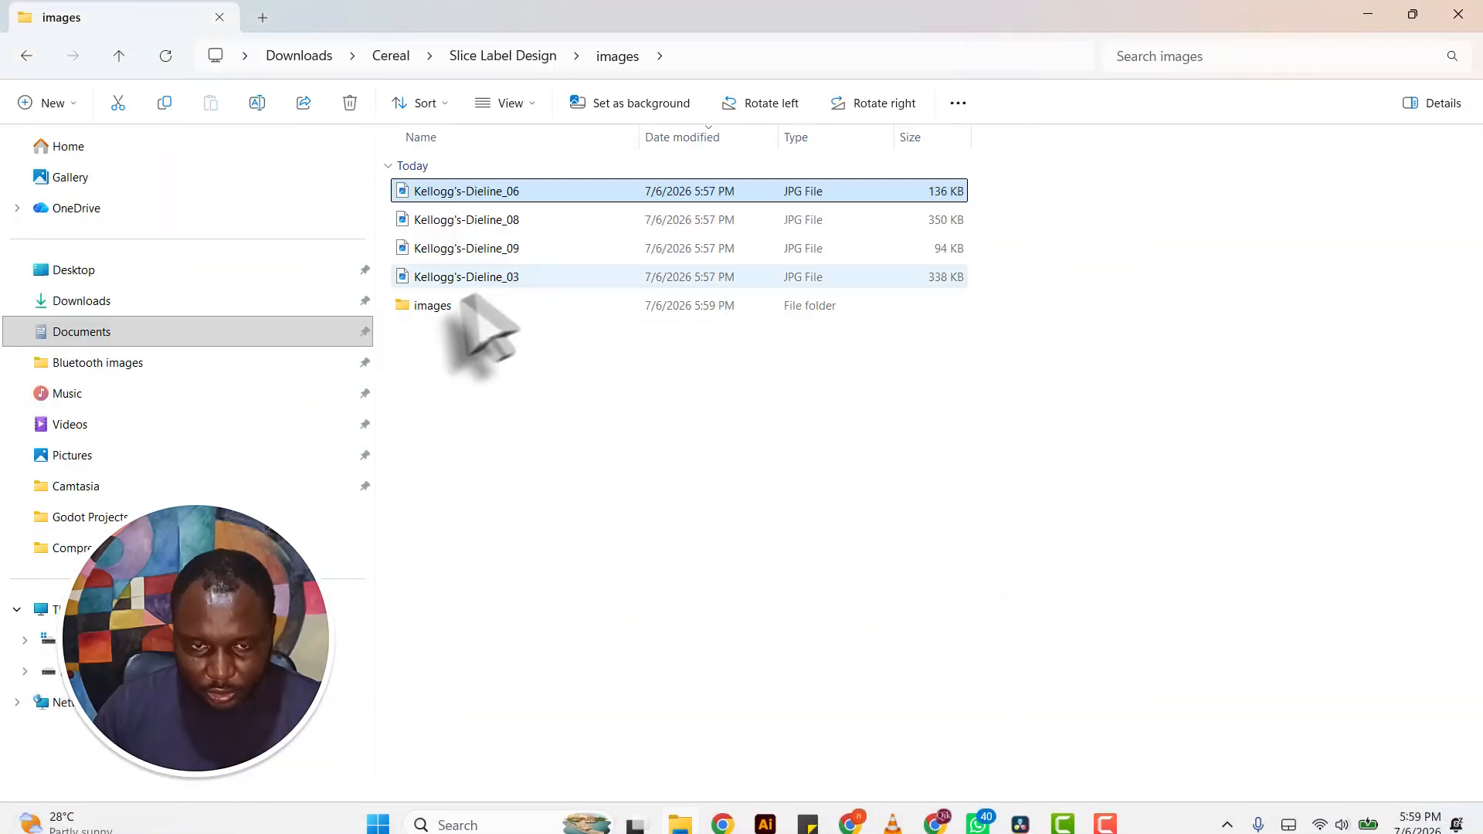
click(494, 278)
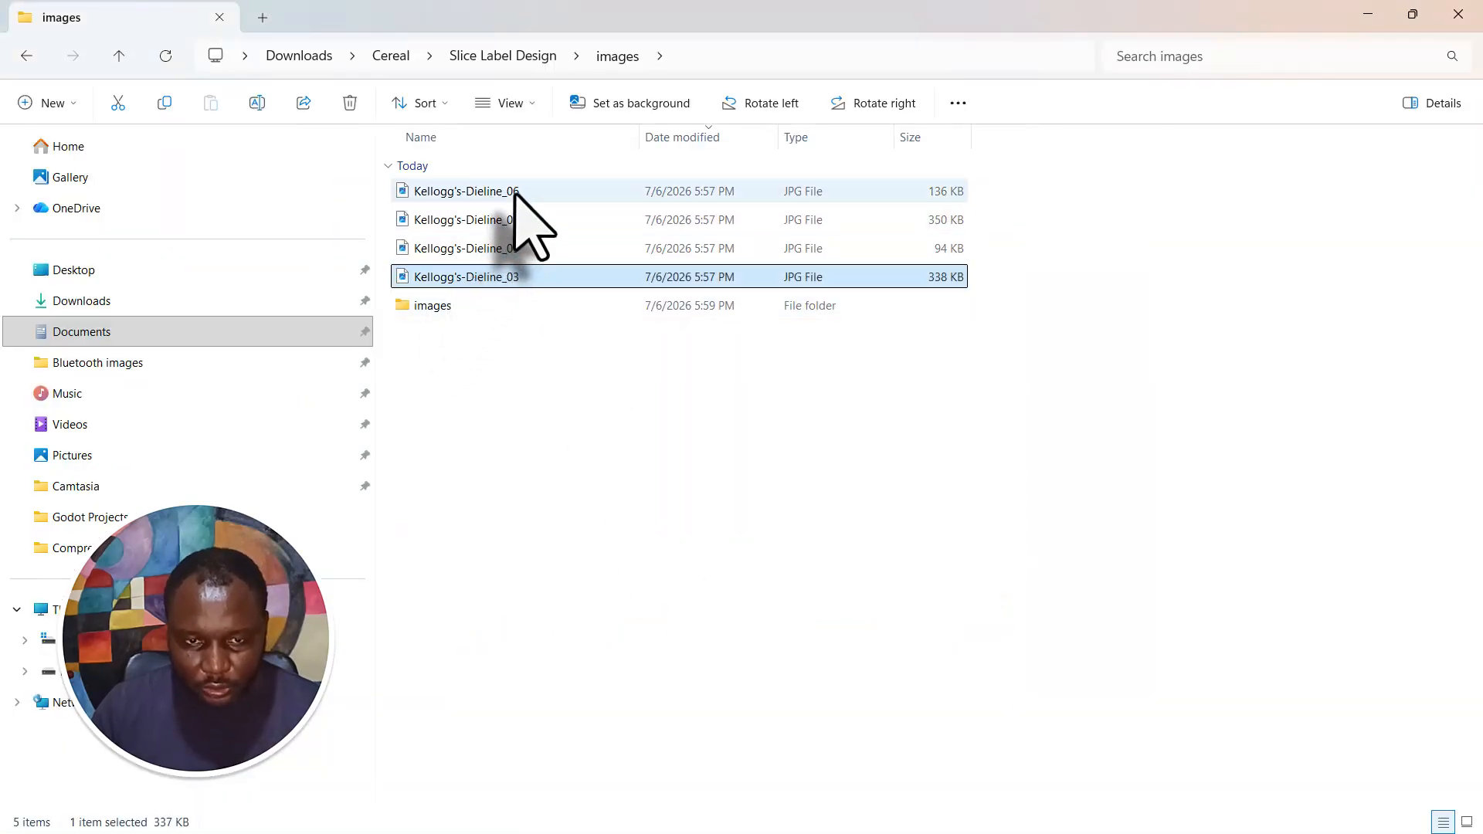
double_click(515, 193)
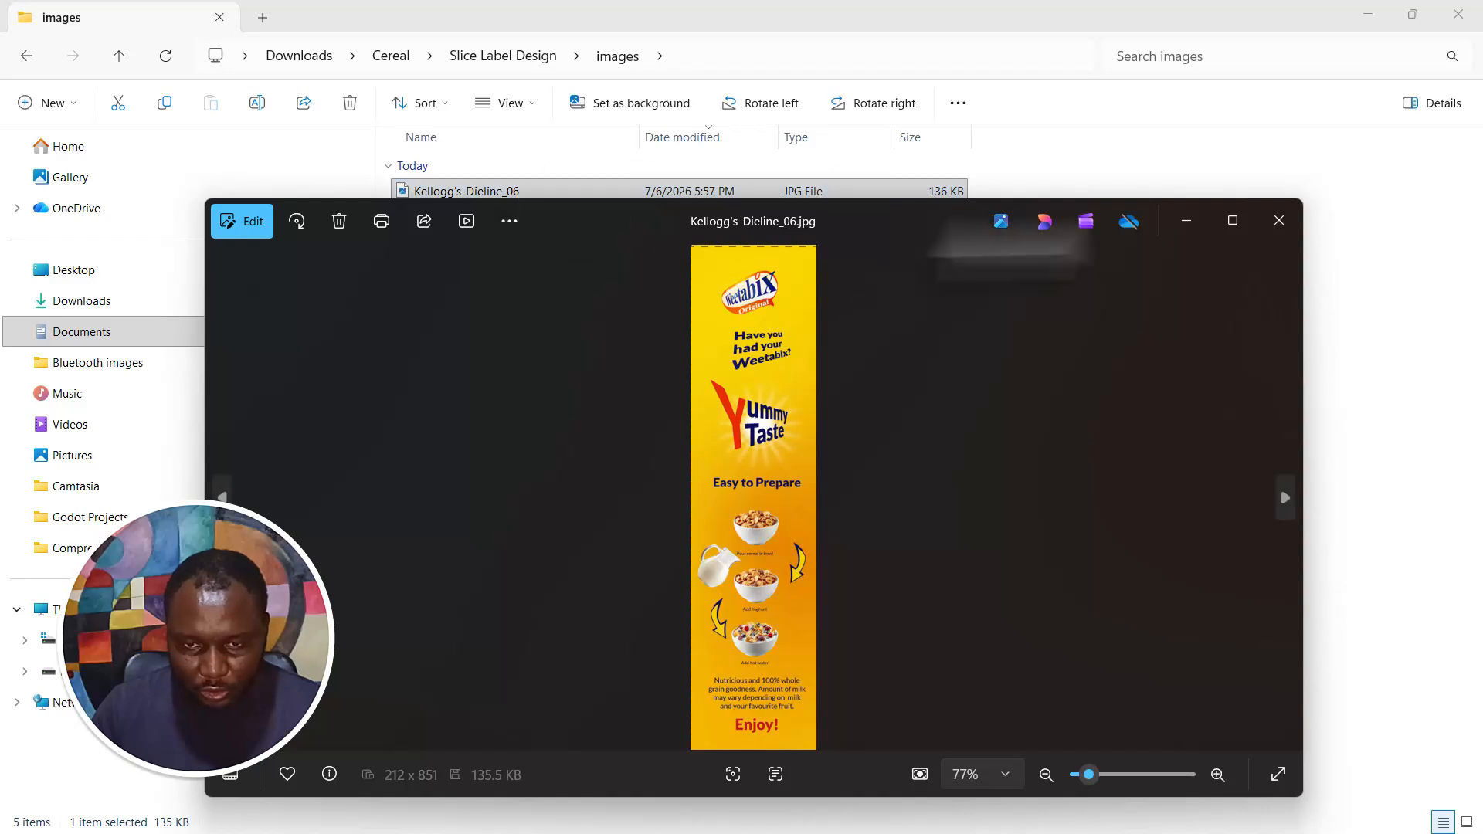
click(1276, 221)
click(528, 276)
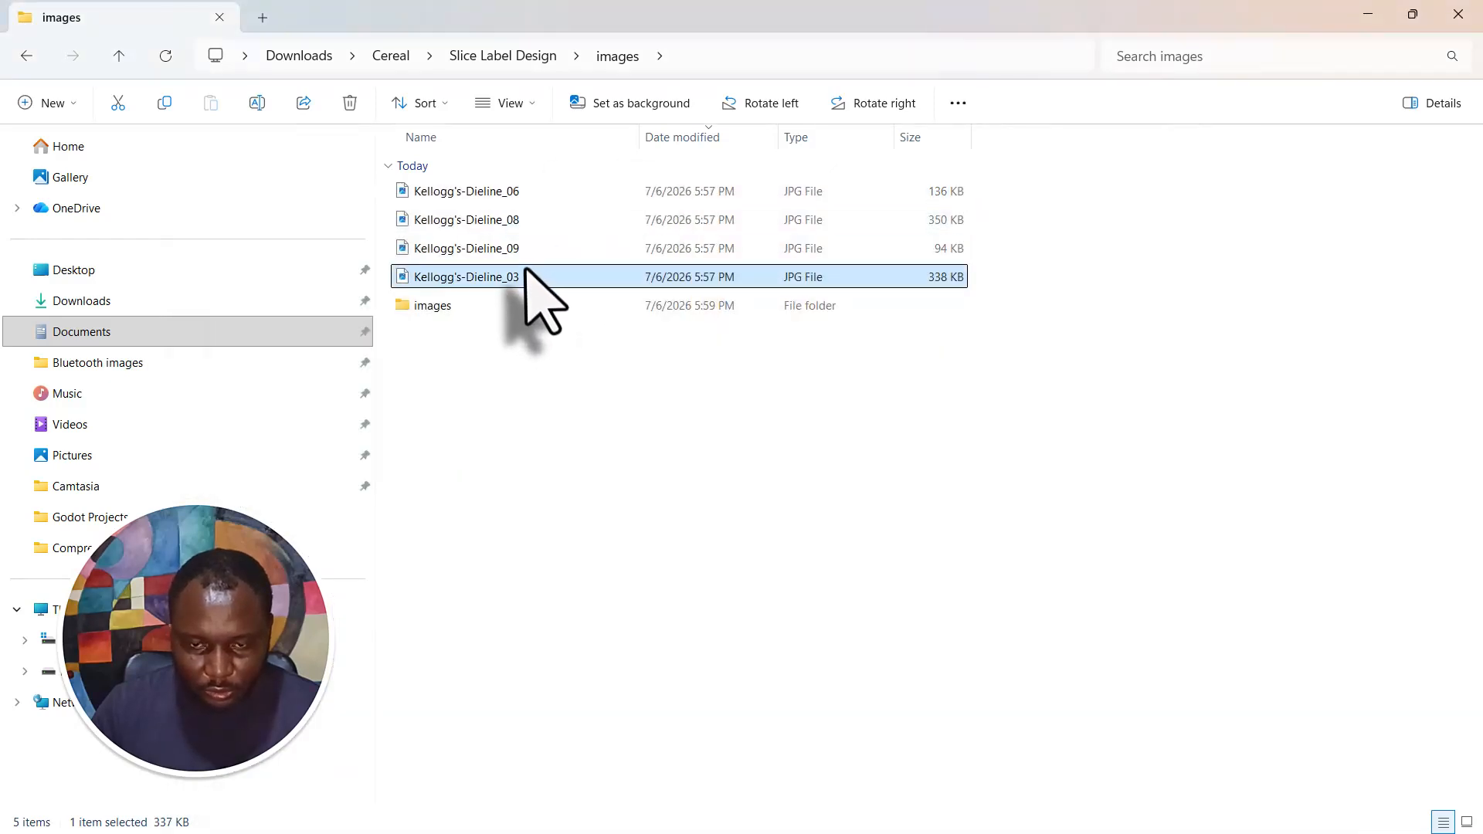
shift+click(517, 193)
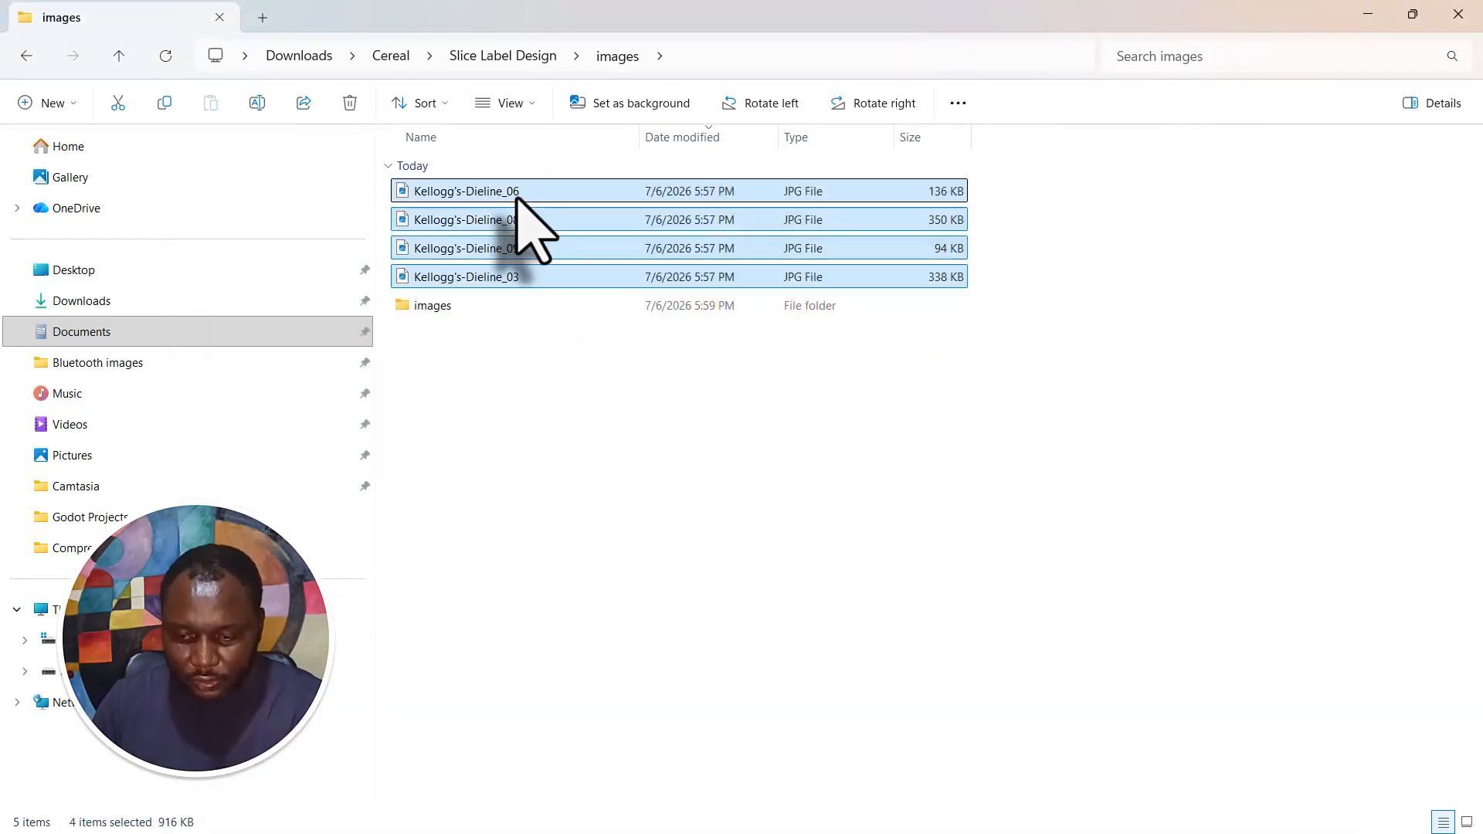
key(Delete)
- Open the nested images folder and check the new exports Kellogg's-Dieline_03, _06 and _08 for leftover dielines
double_click(510, 193)
click(504, 194)
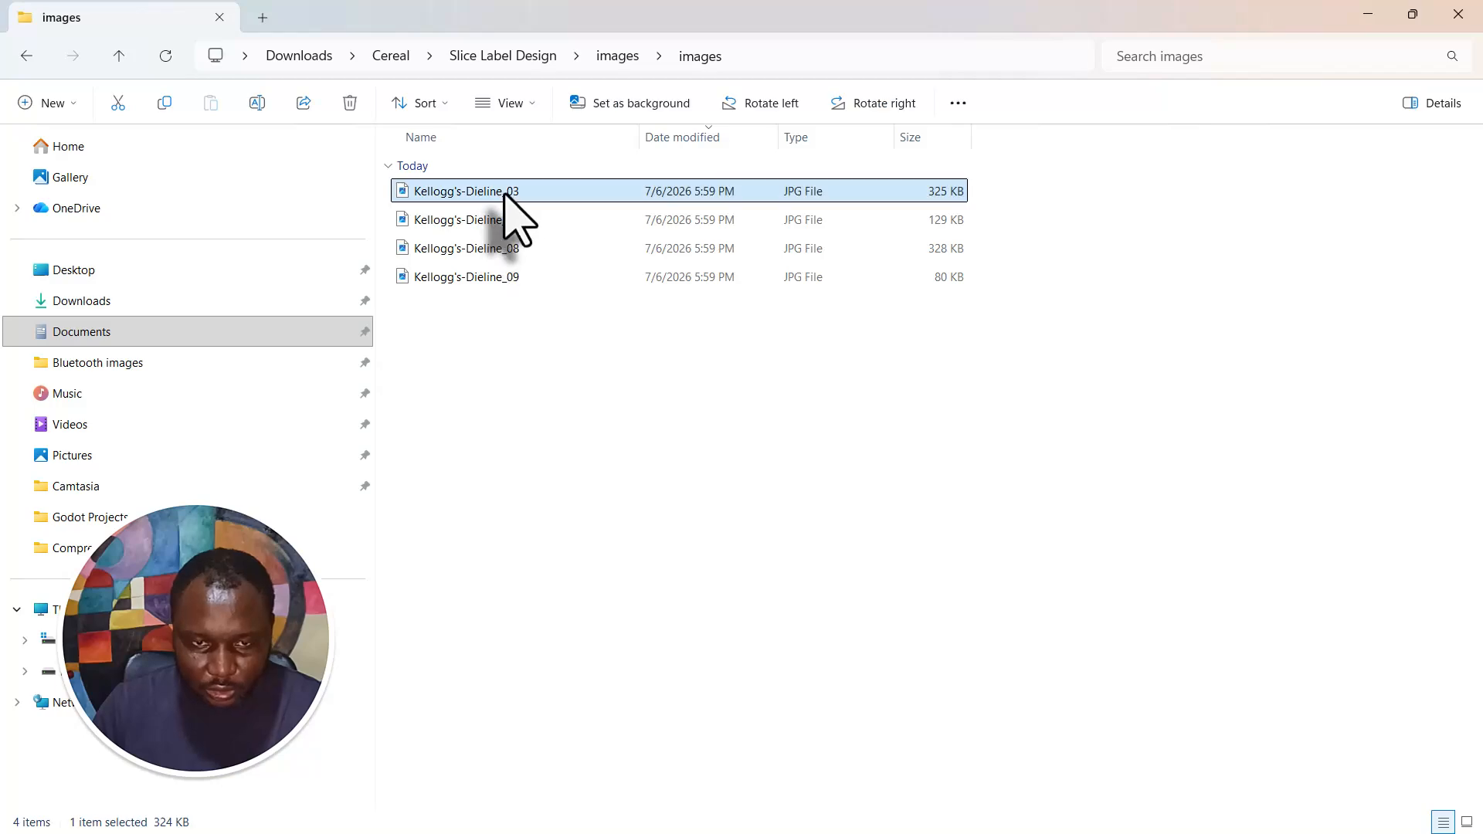
double_click(504, 193)
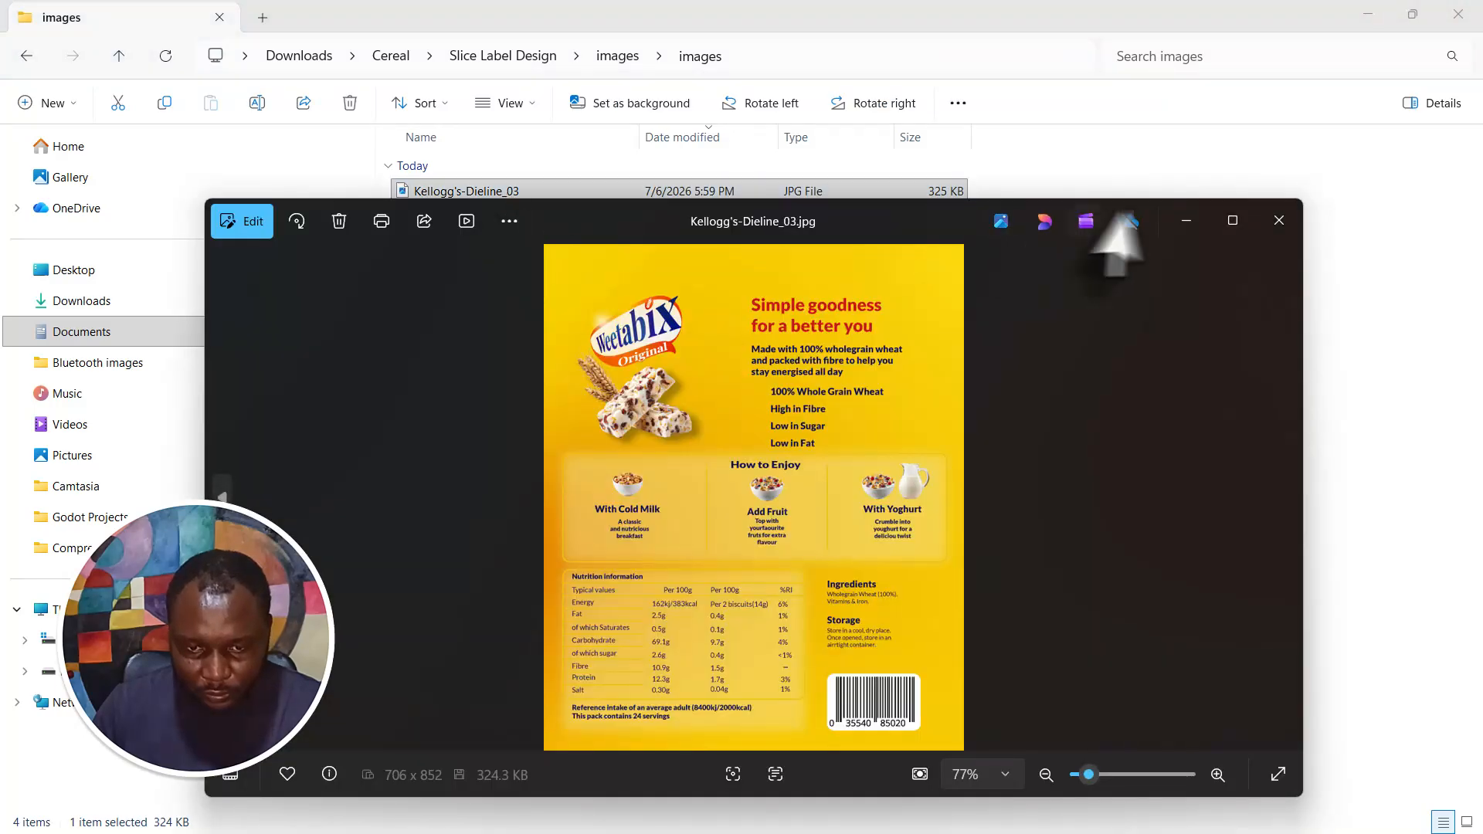
click(1279, 221)
click(523, 221)
double_click(522, 221)
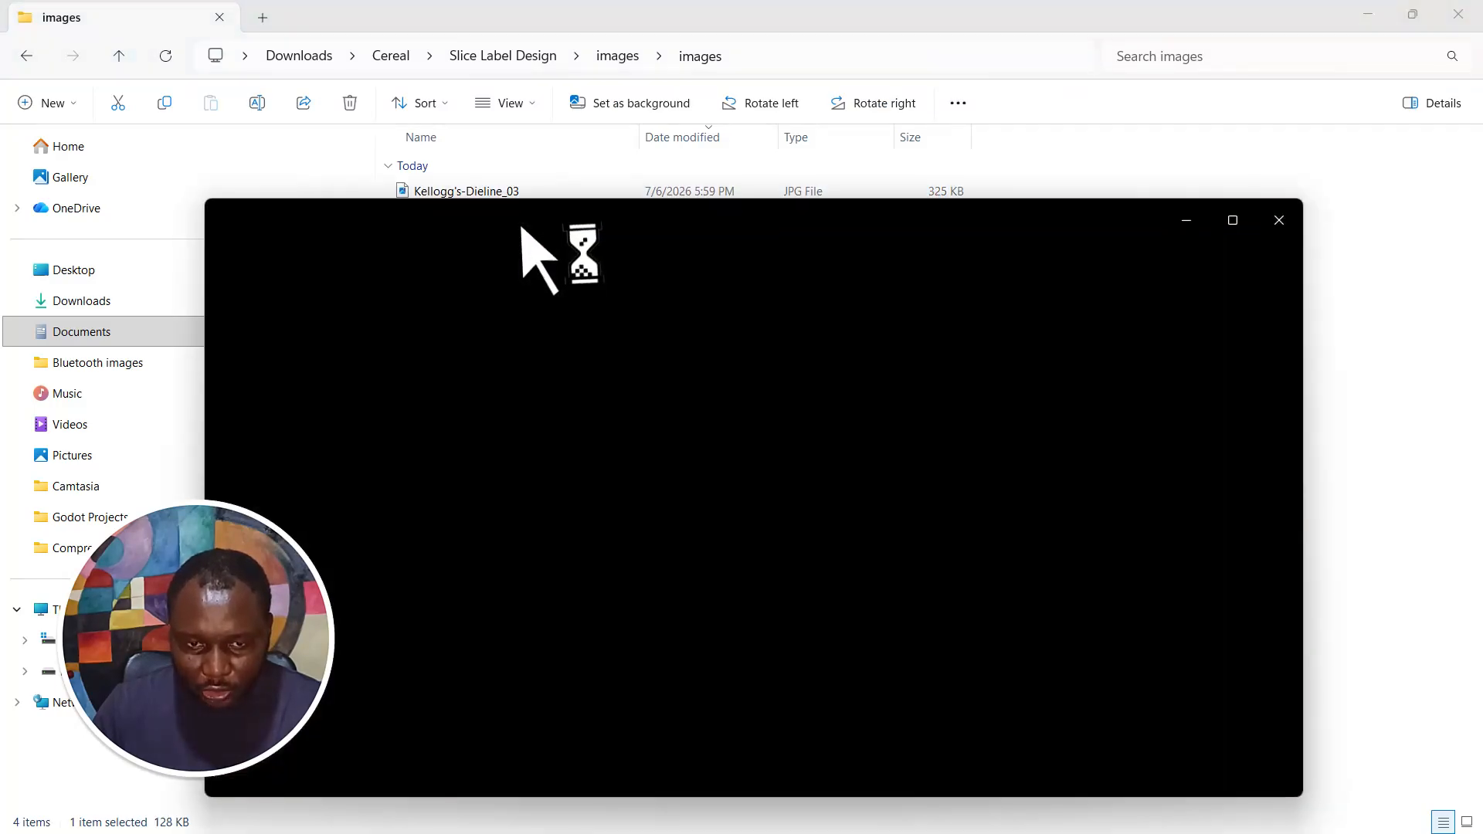
click(1279, 221)
double_click(571, 248)
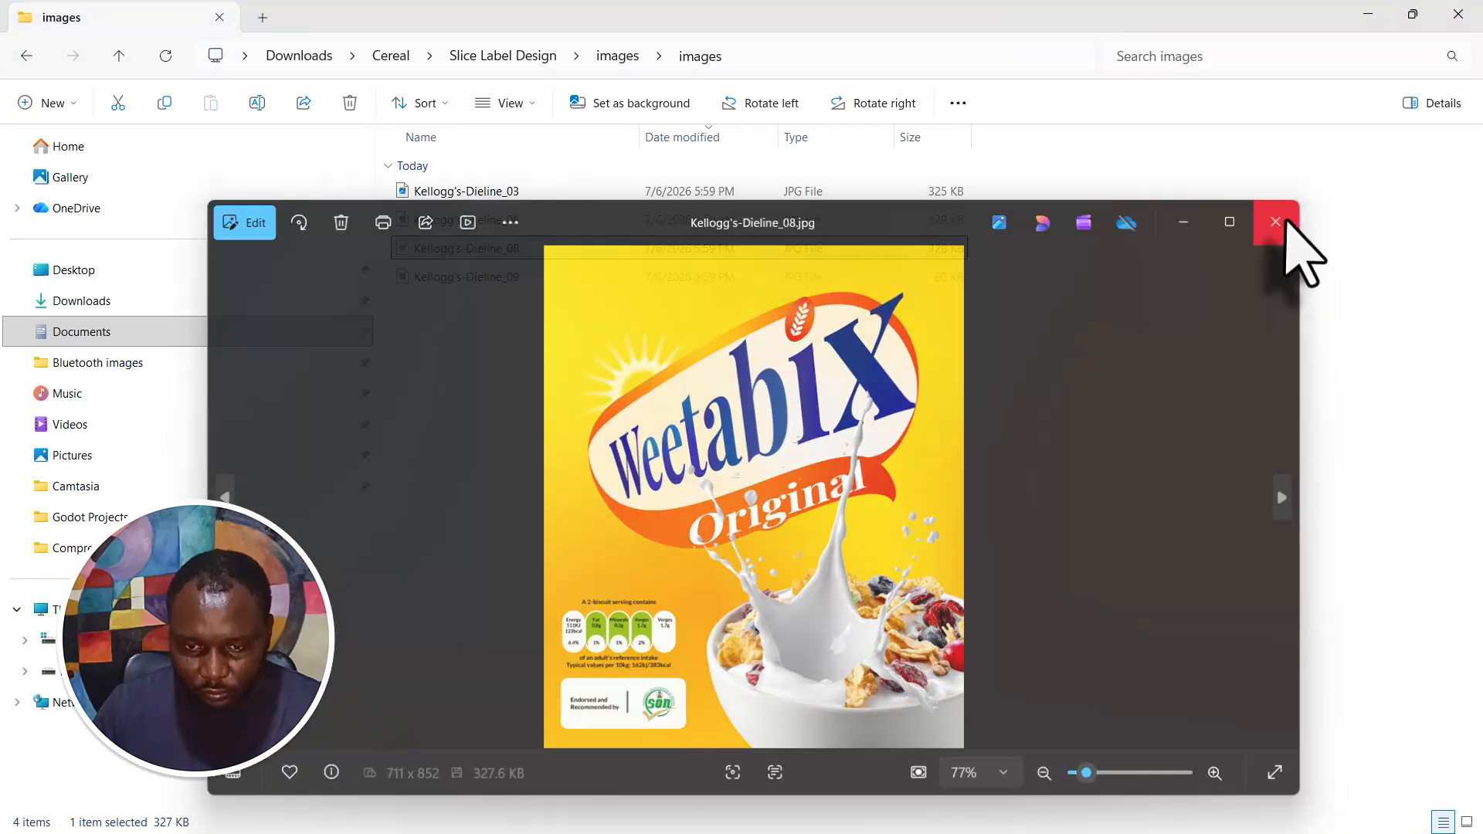
click(1276, 222)
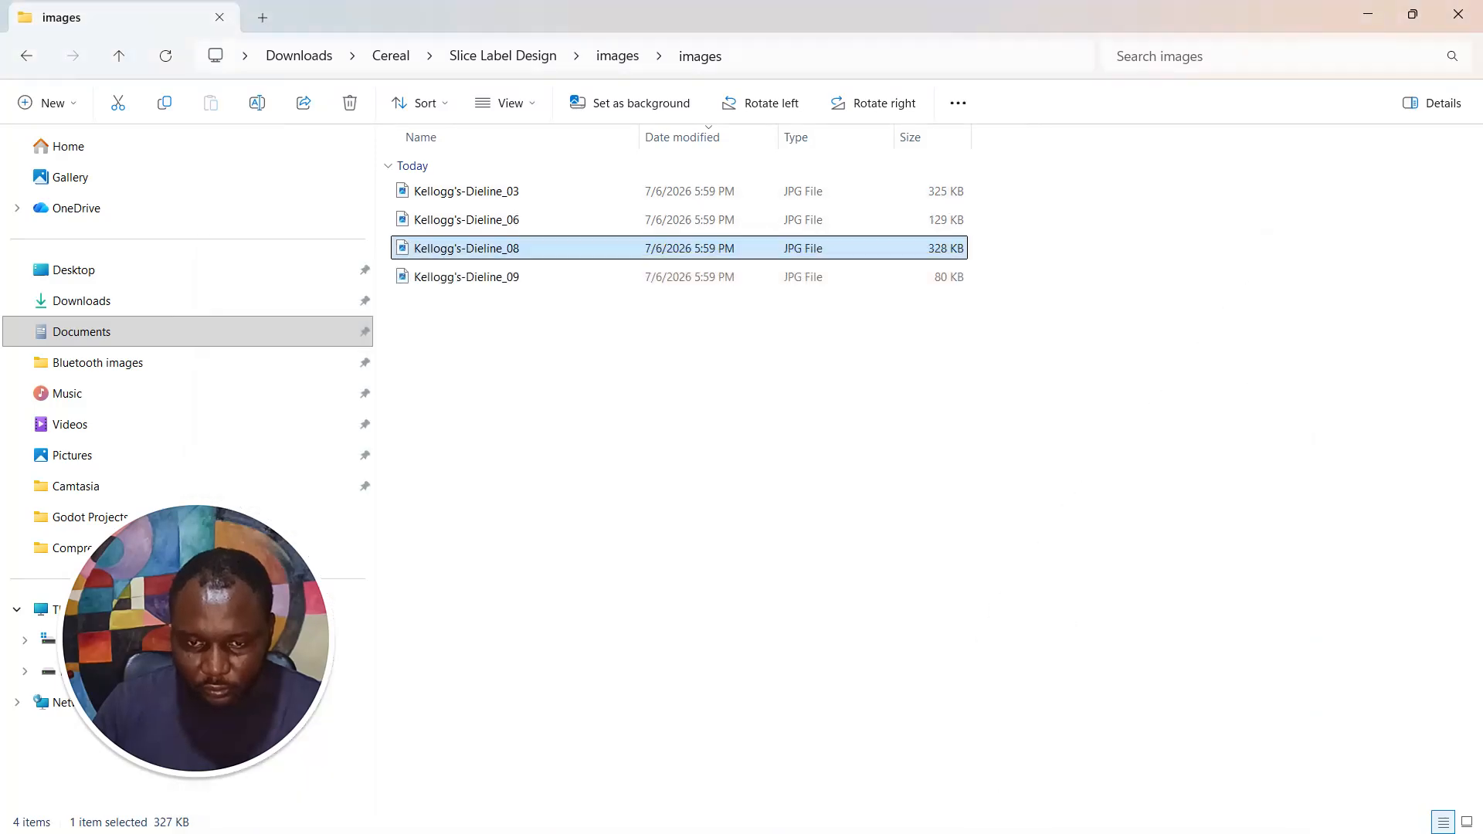
- Switch back to Illustrator and look over the whole box artwork
key(super)
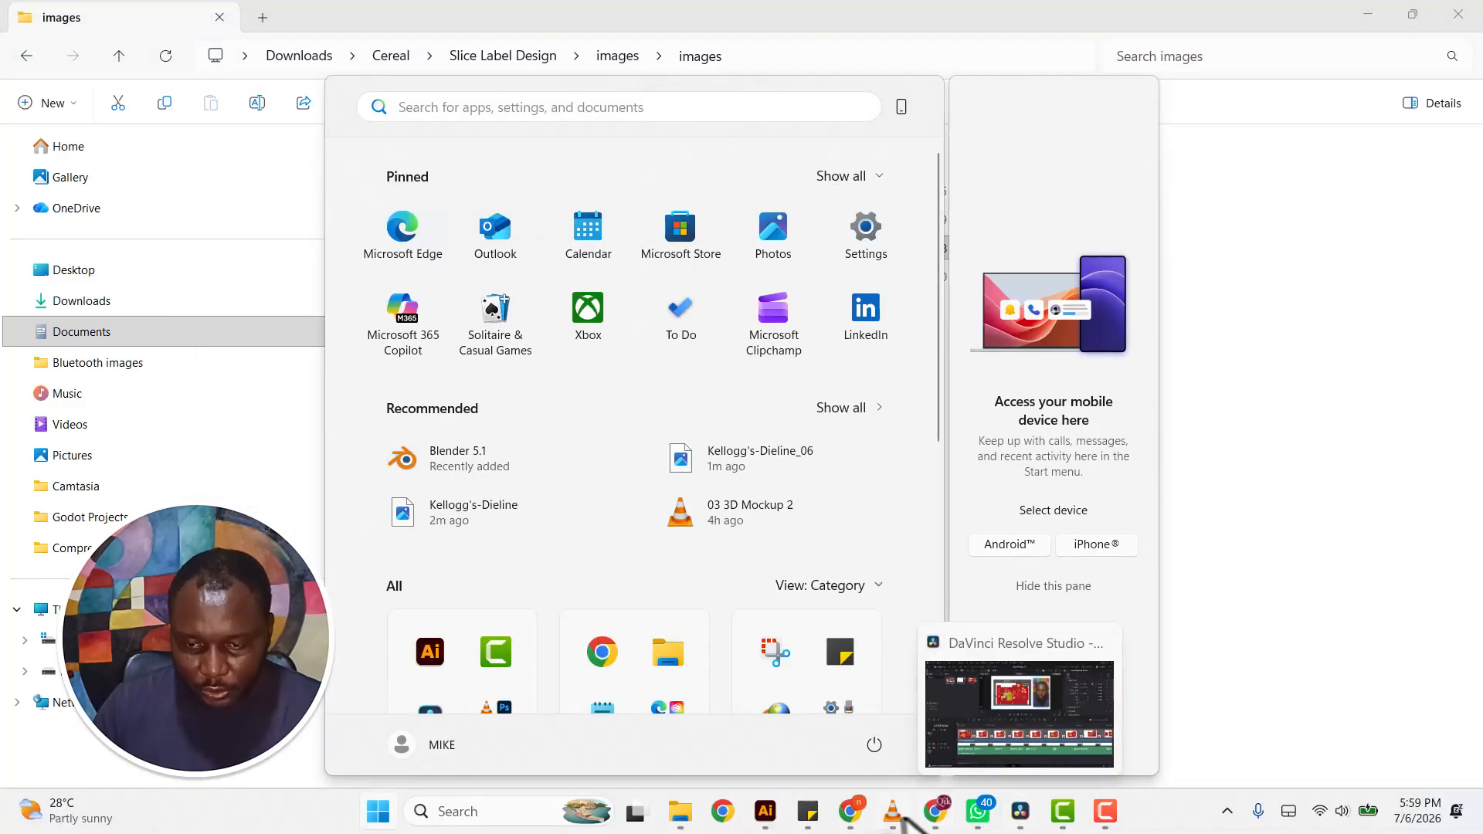
click(767, 811)
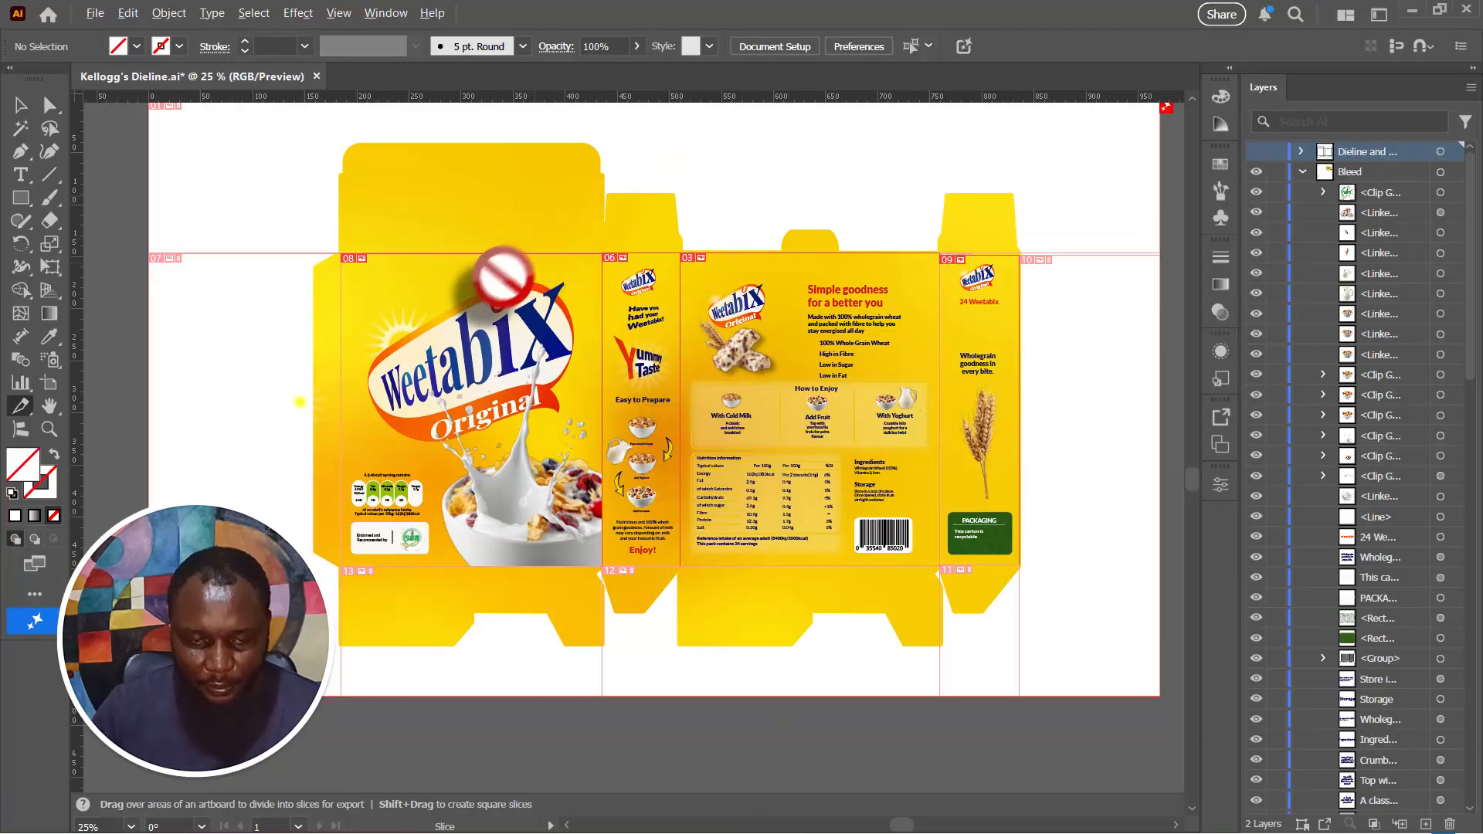
scroll(502, 276, down, 5)
scroll(525, 288, up, 4)
scroll(310, 331, up, 1)
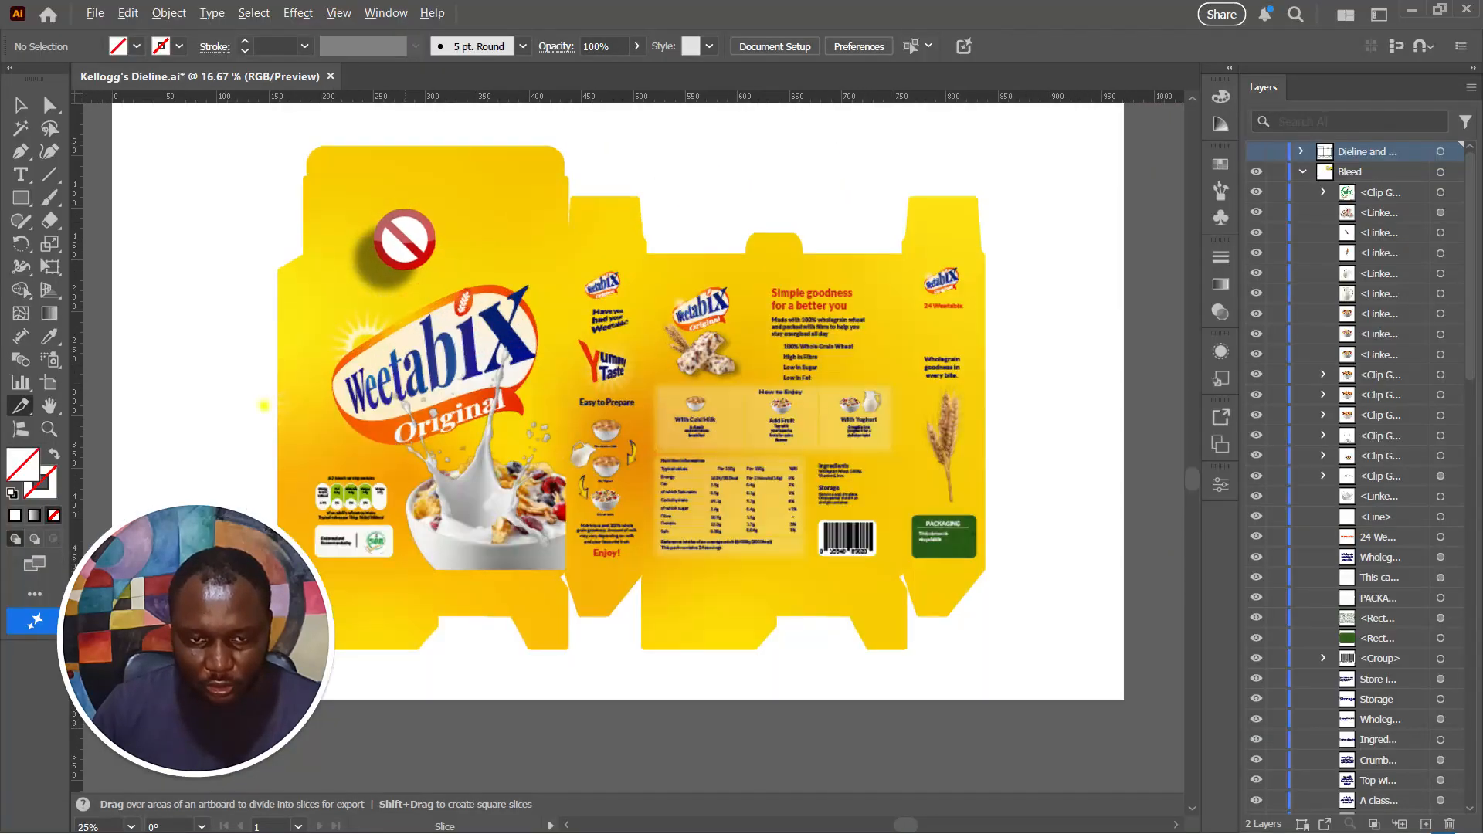